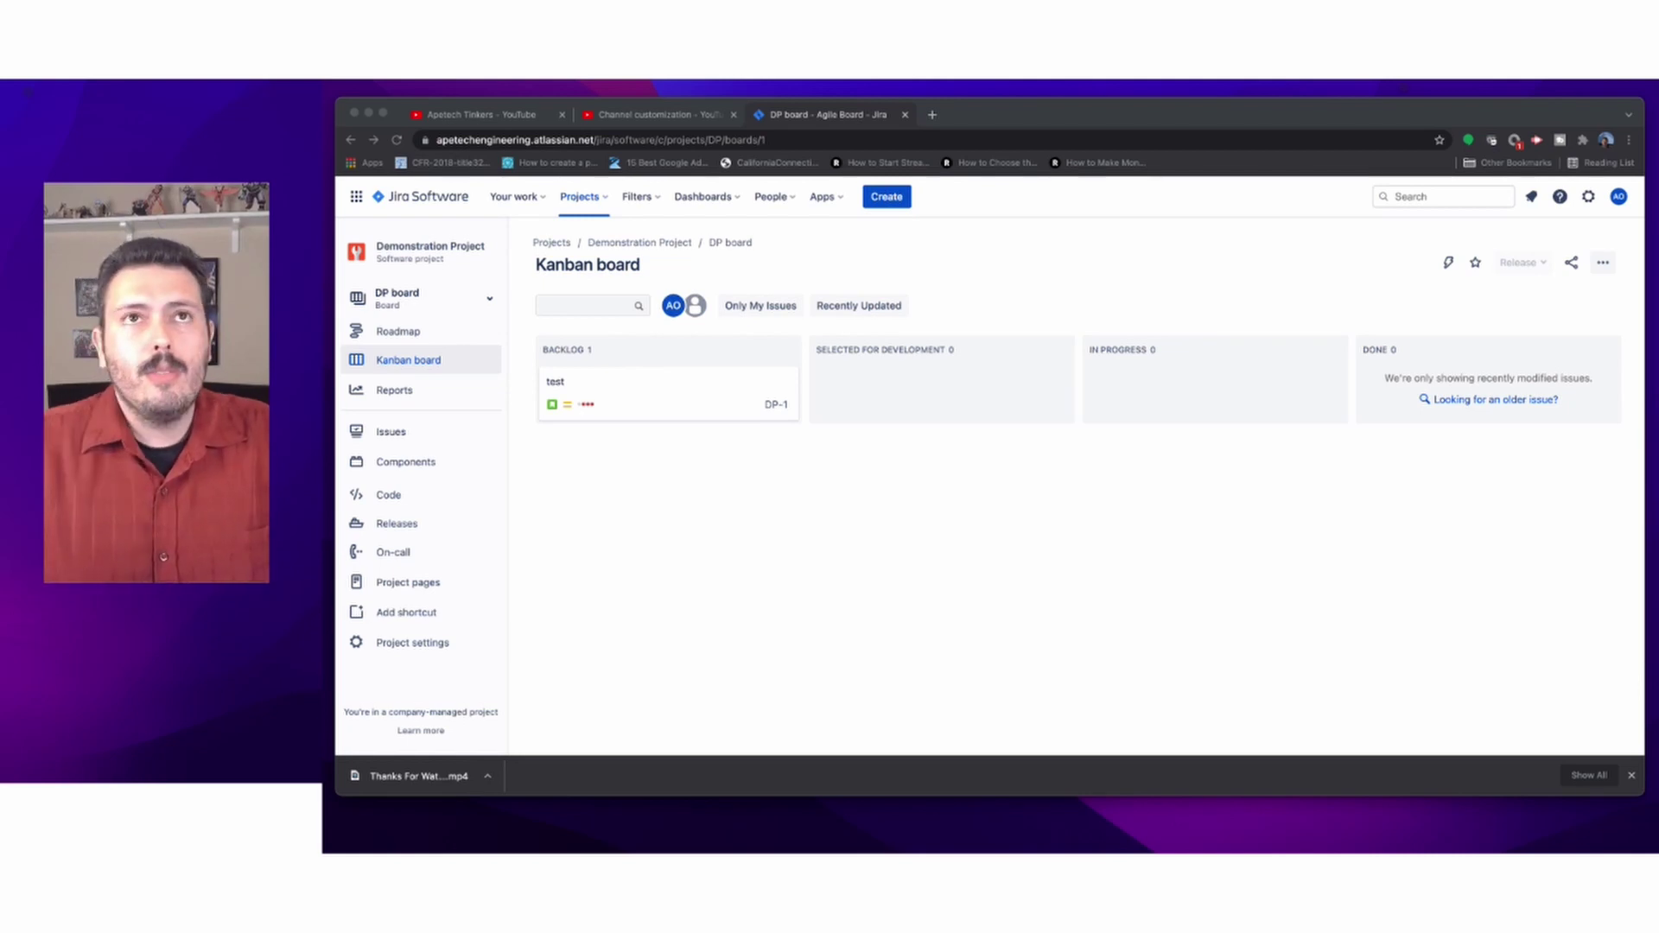
Step: Glance at the DP board list, then switch from the Kanban board to the project Roadmap
left_click(433, 304)
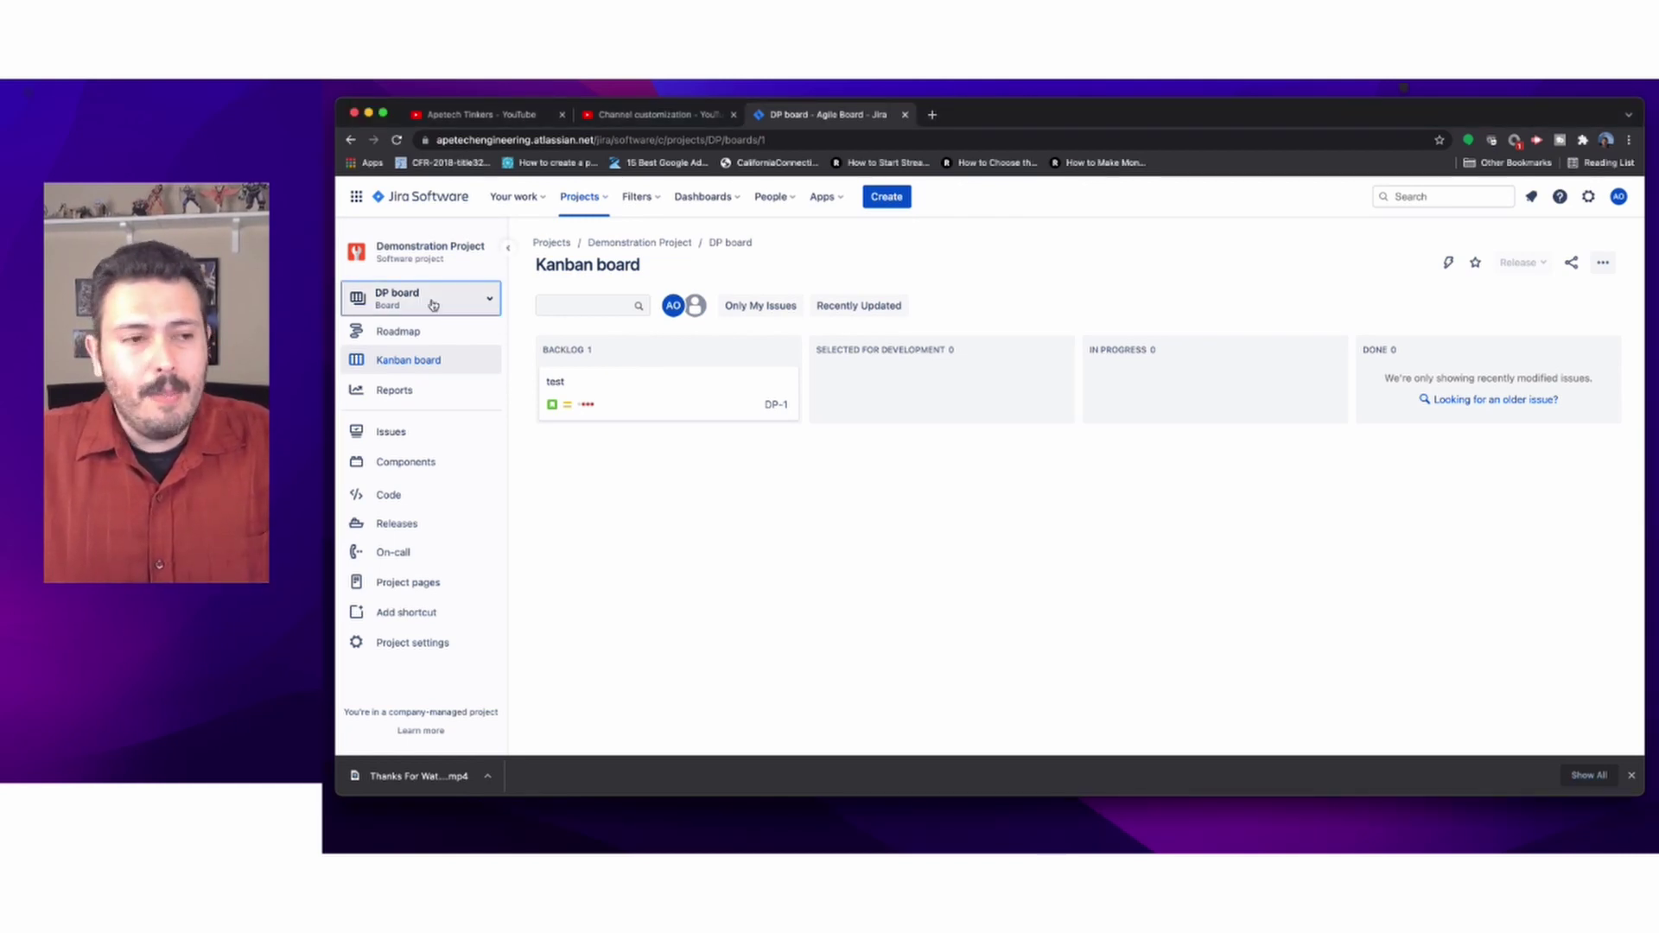
left_click(488, 301)
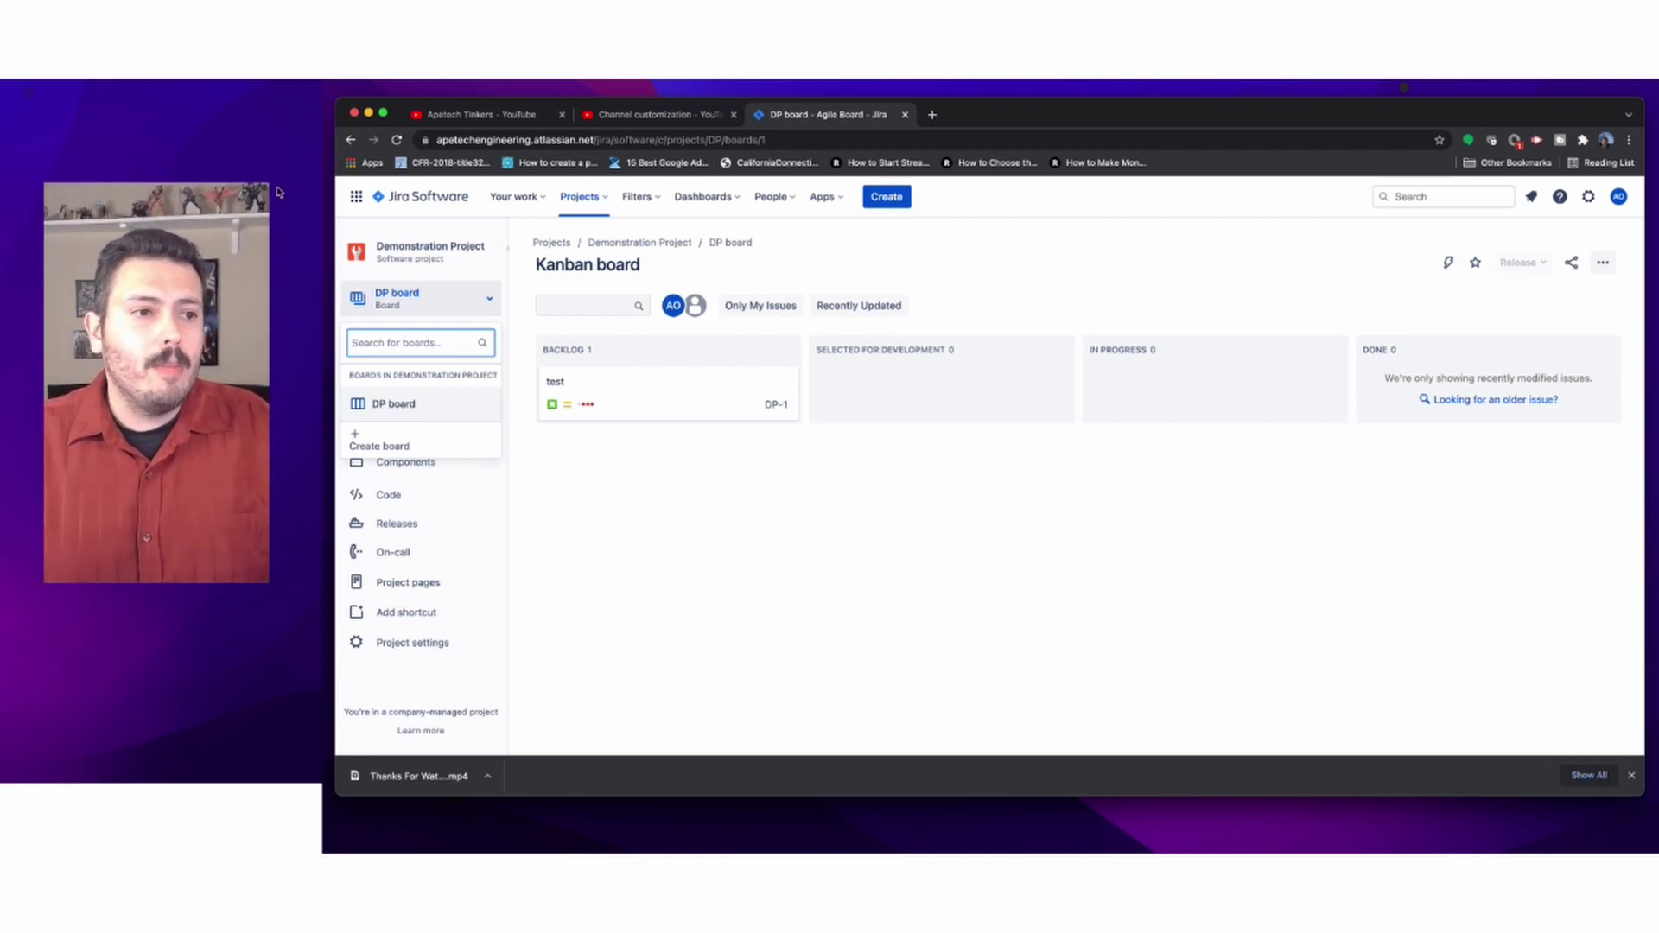
left_click(683, 494)
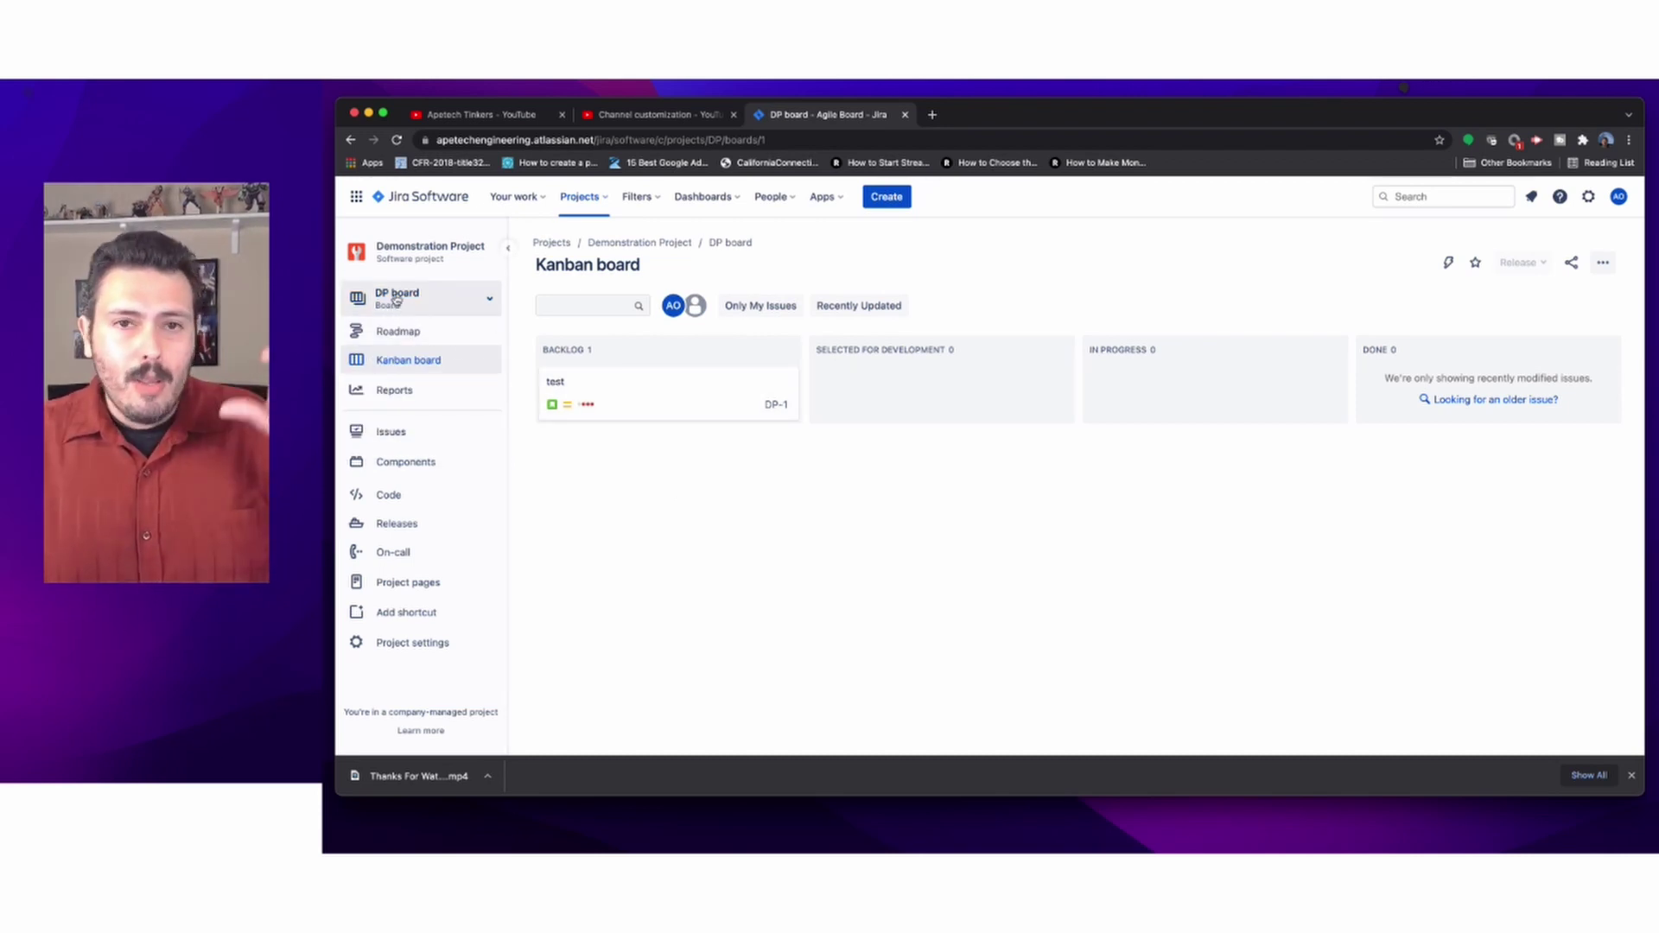
left_click(398, 331)
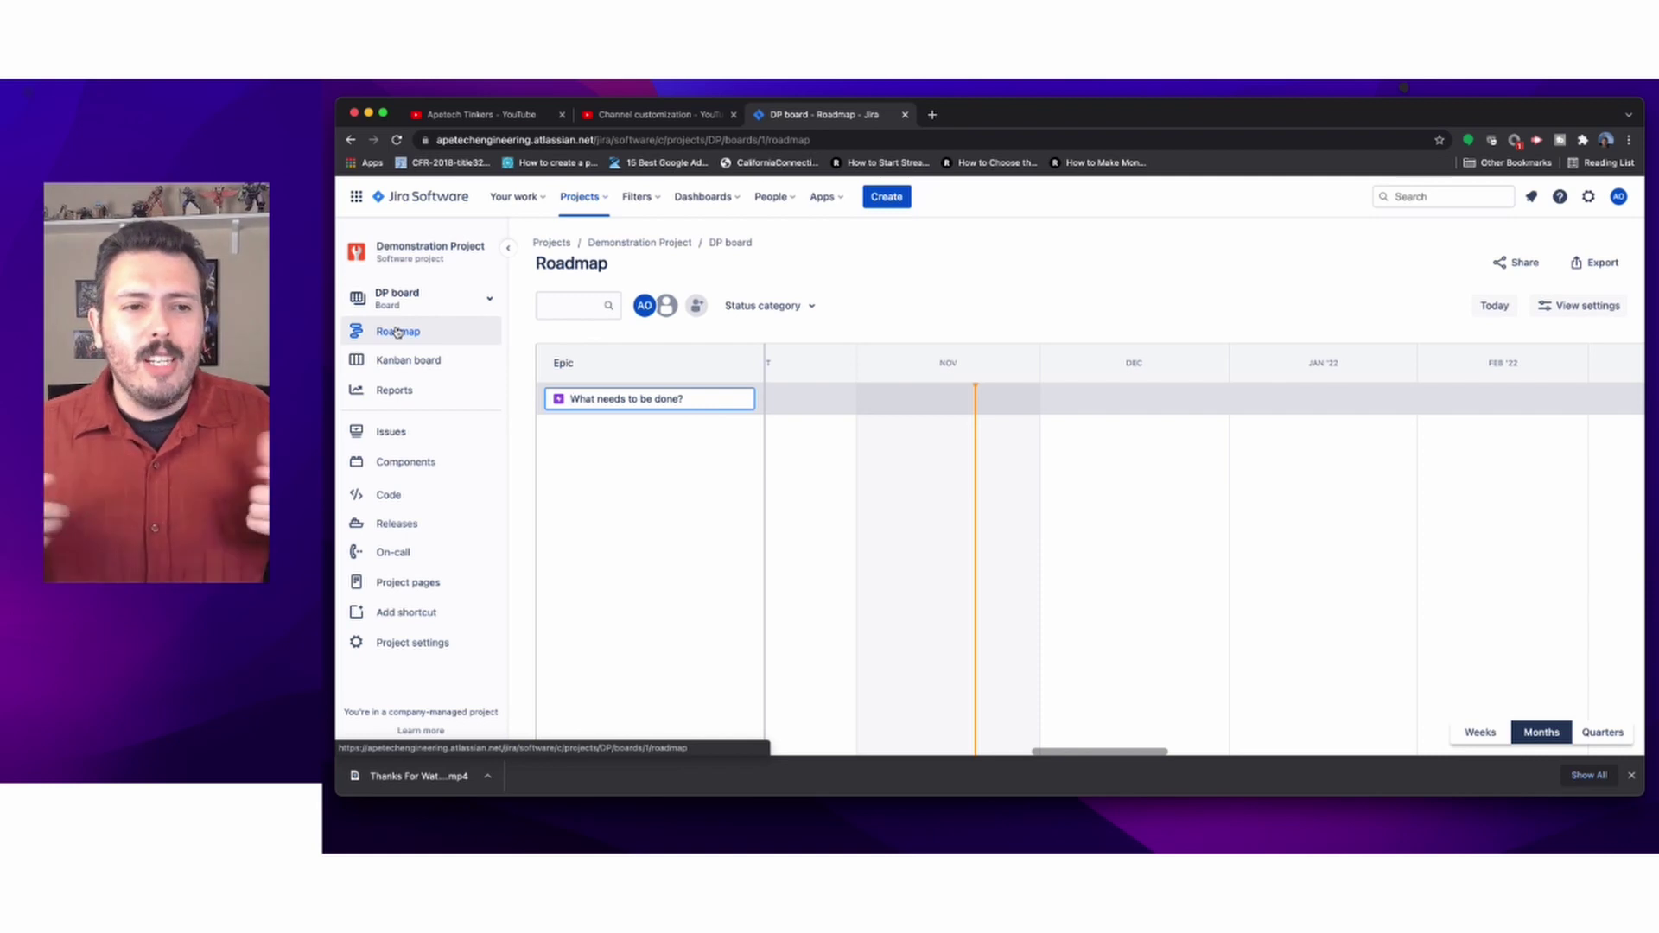
Step: Create the epics 'This is my first epic' and 'This is my second epic' on the roadmap
type("T")
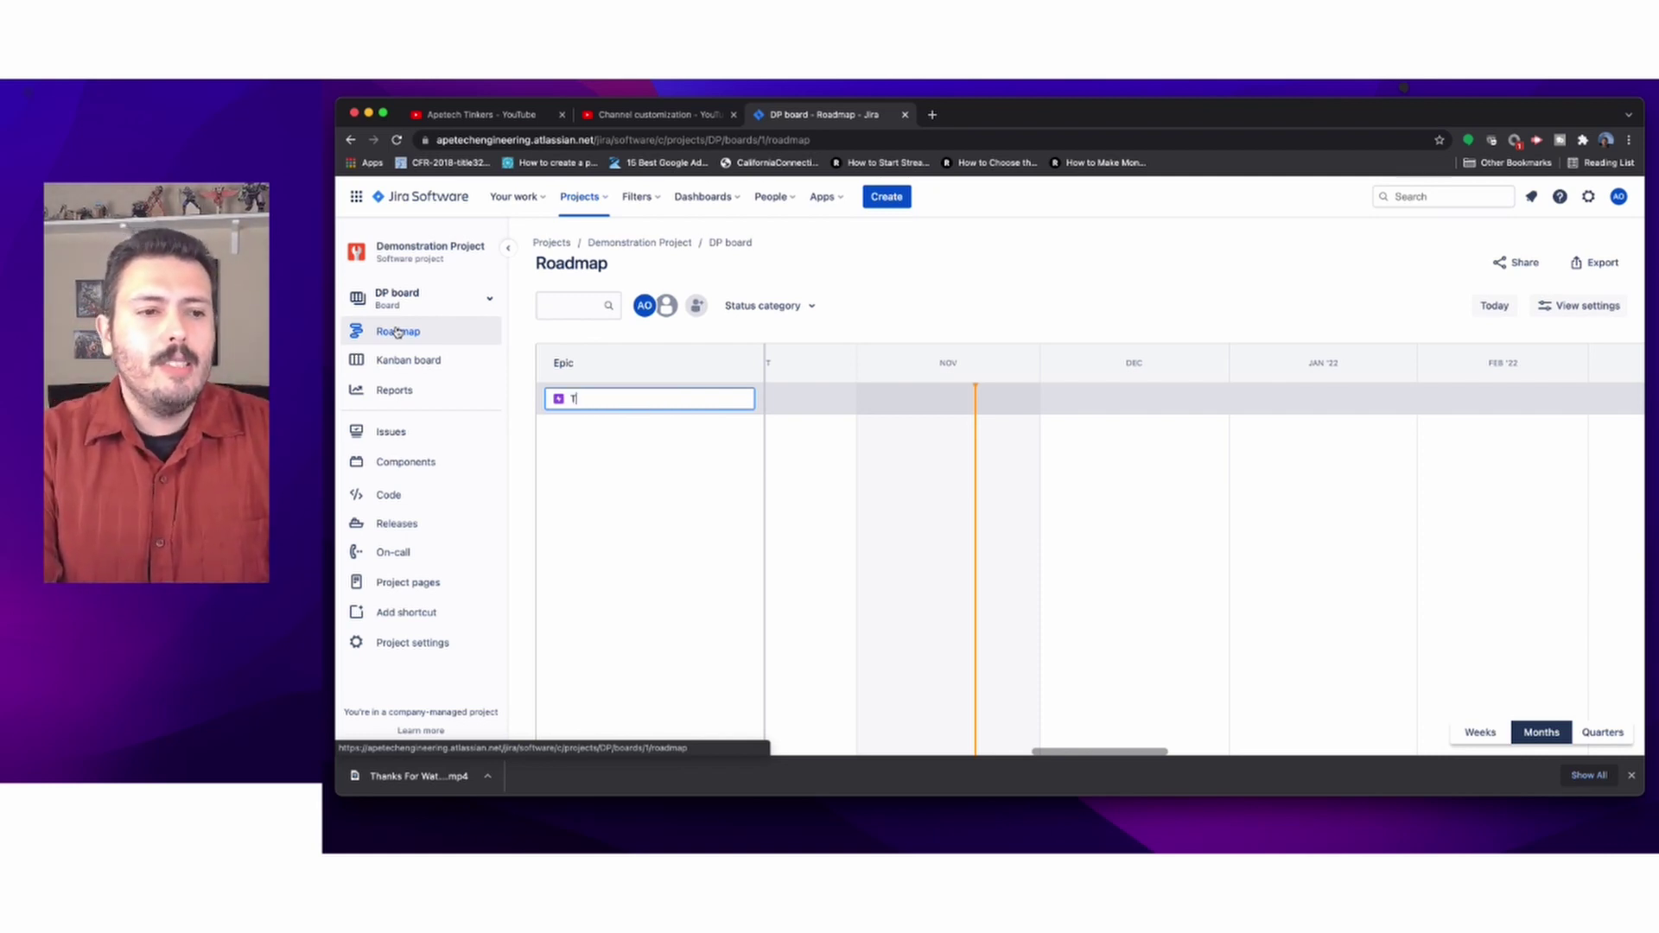
type("his is my first epic")
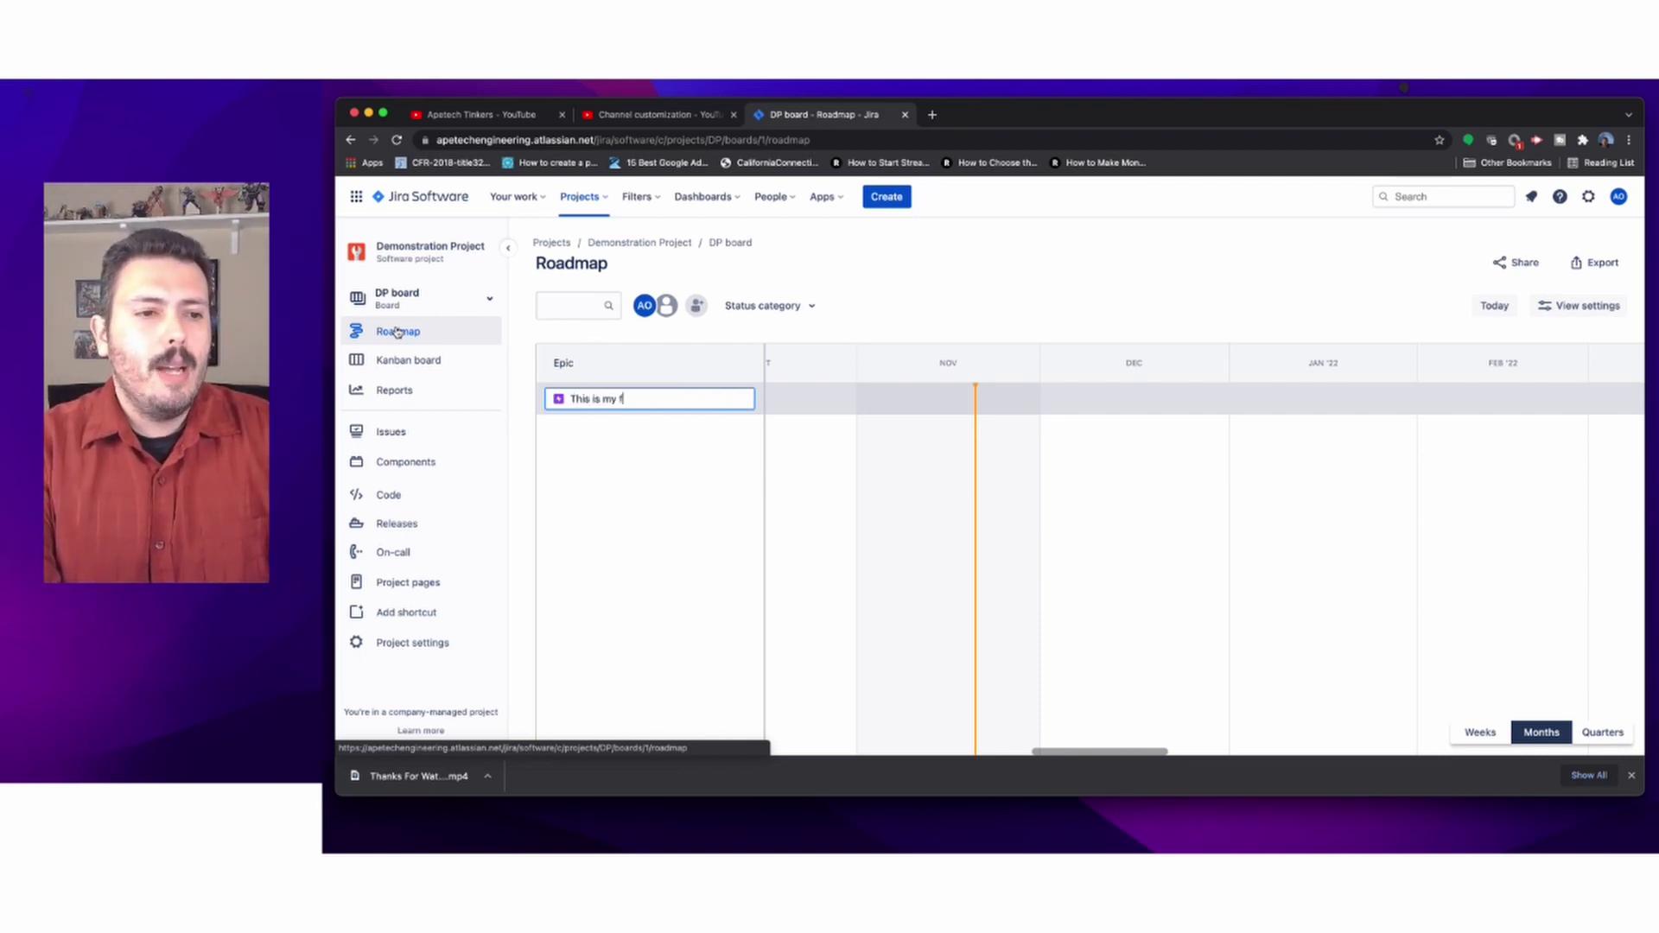
key("Return")
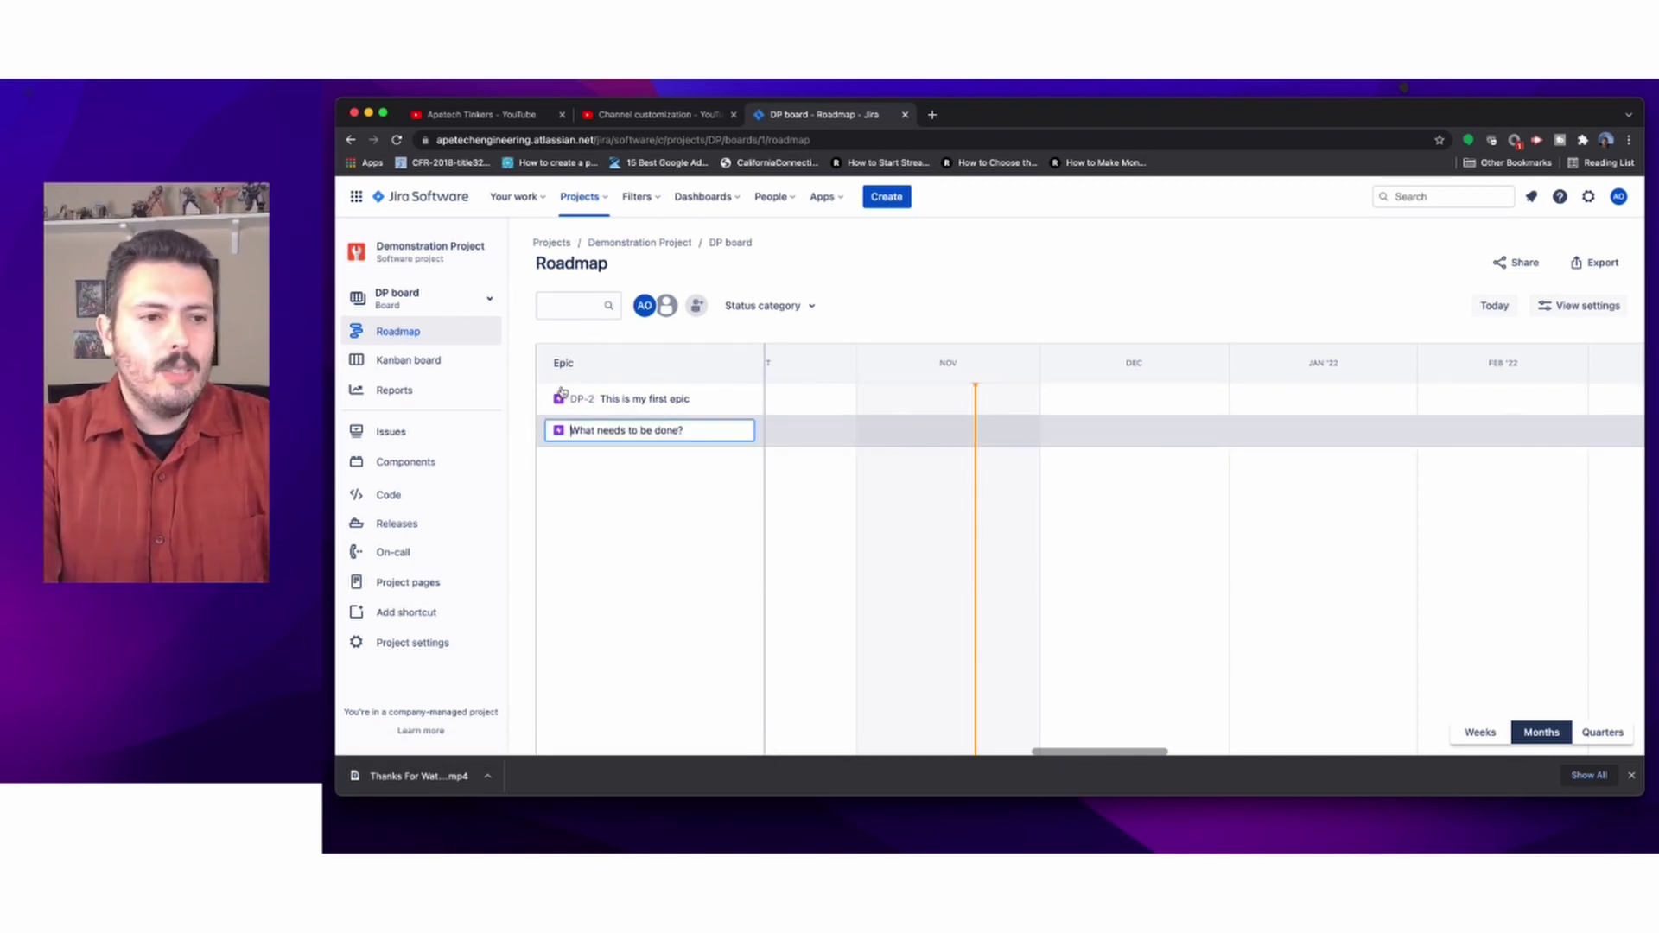
type("This is my second ")
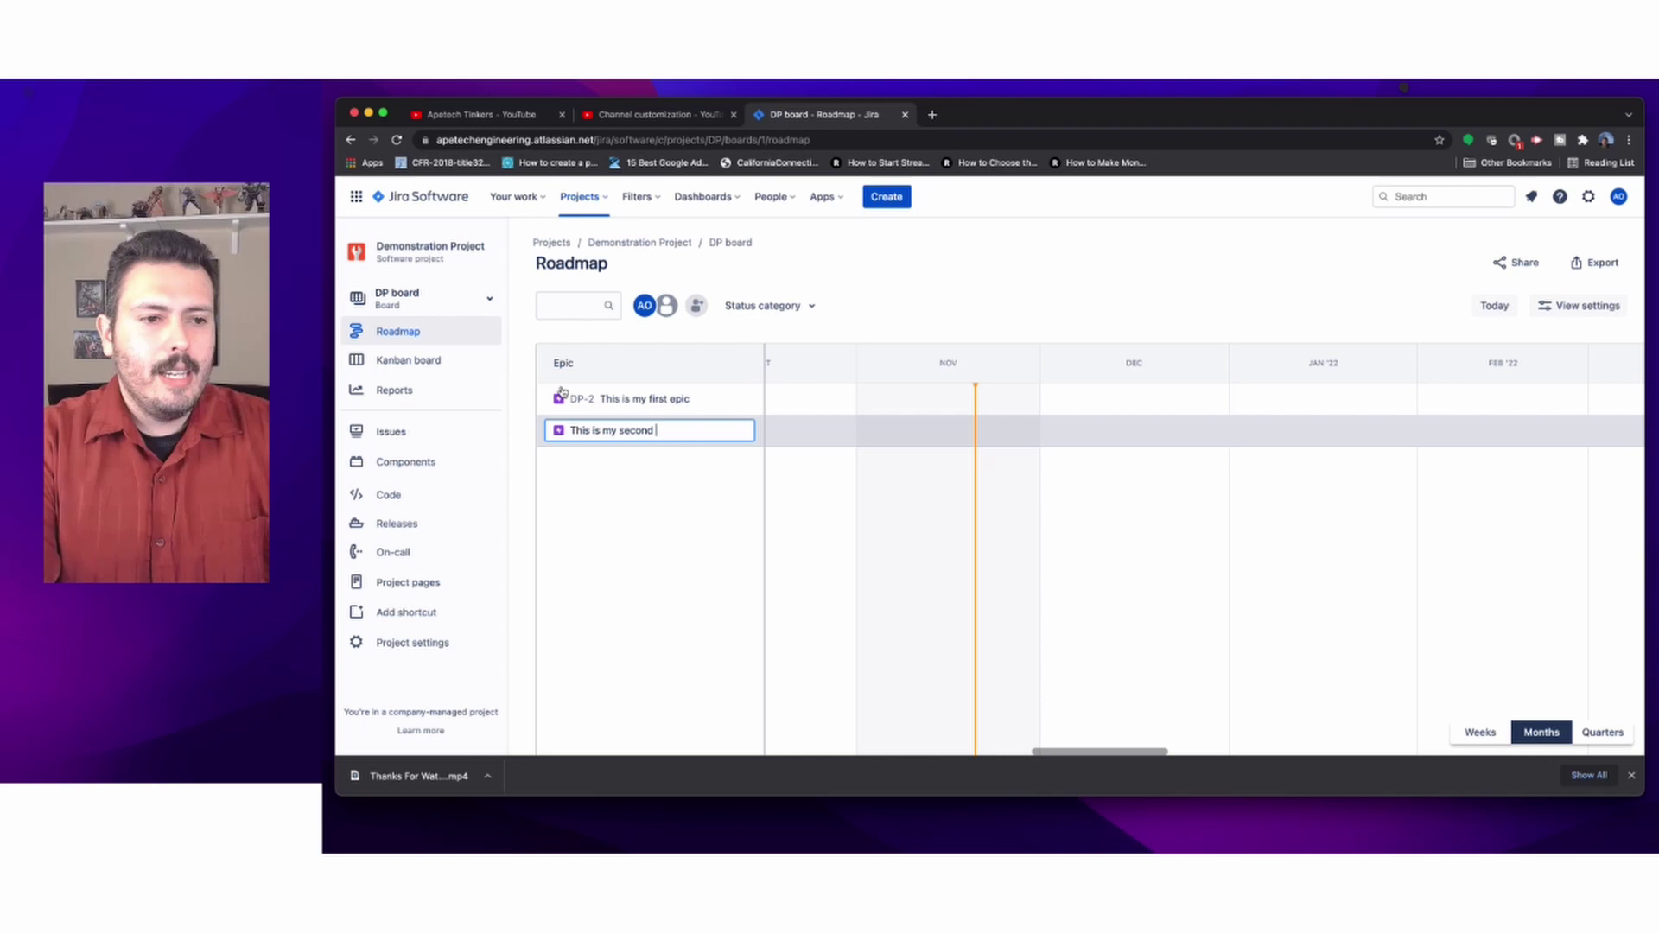
type("epic")
key("Return")
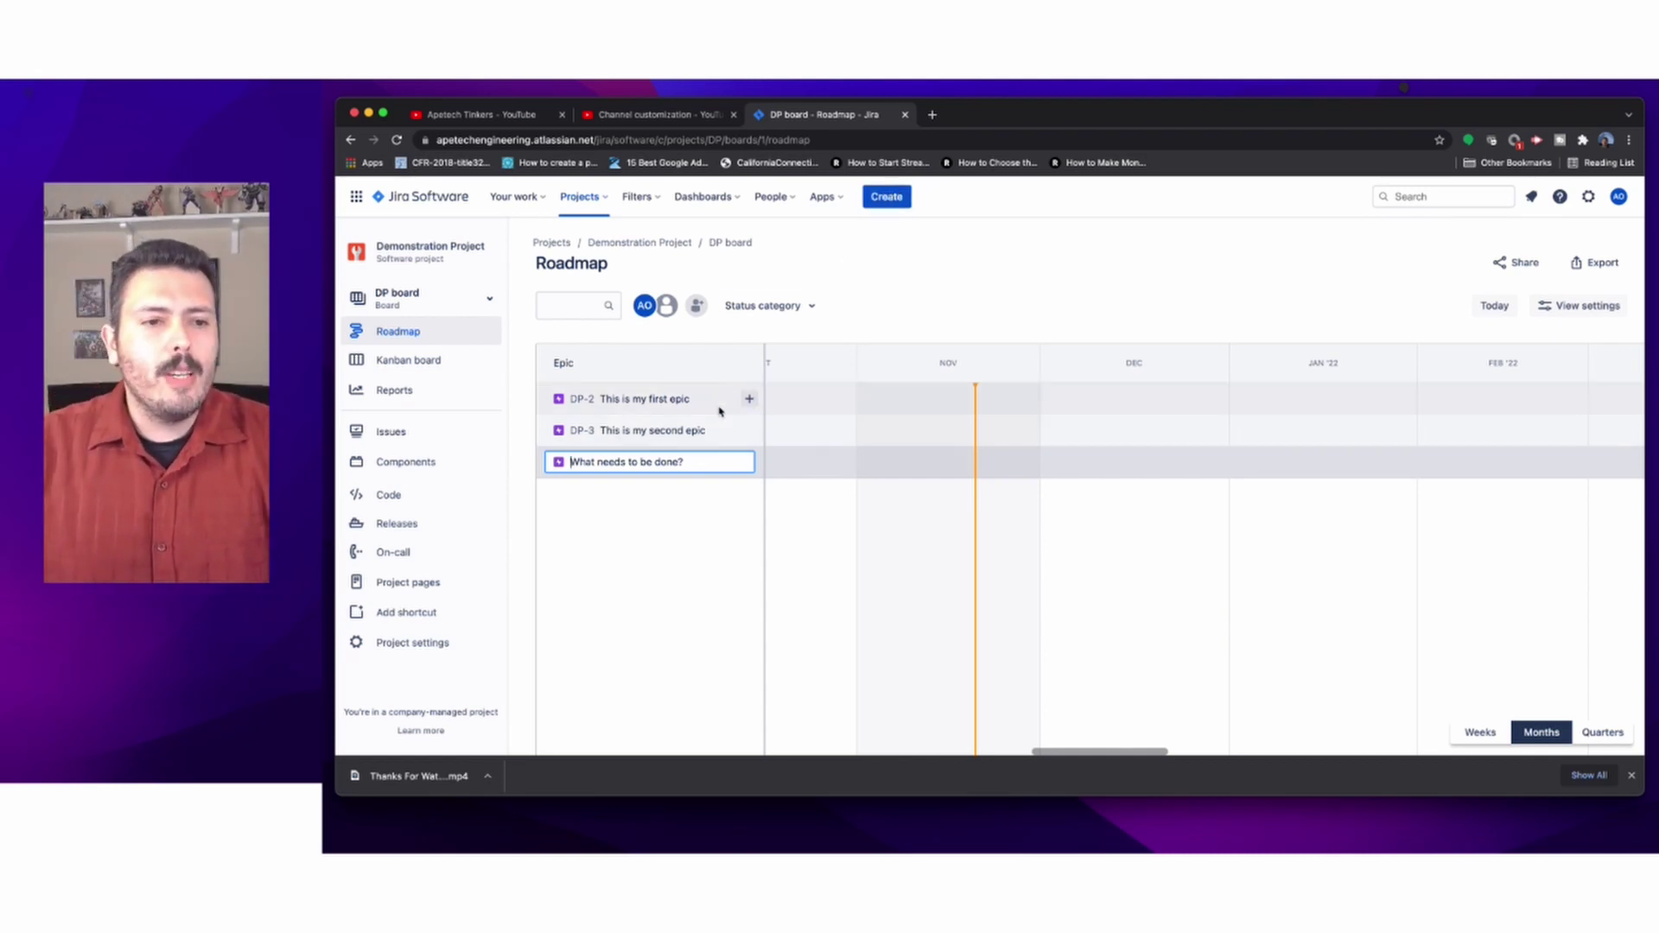
Step: Add child stories 'My first story' and 'My second story' under epic DP-2
left_click(749, 399)
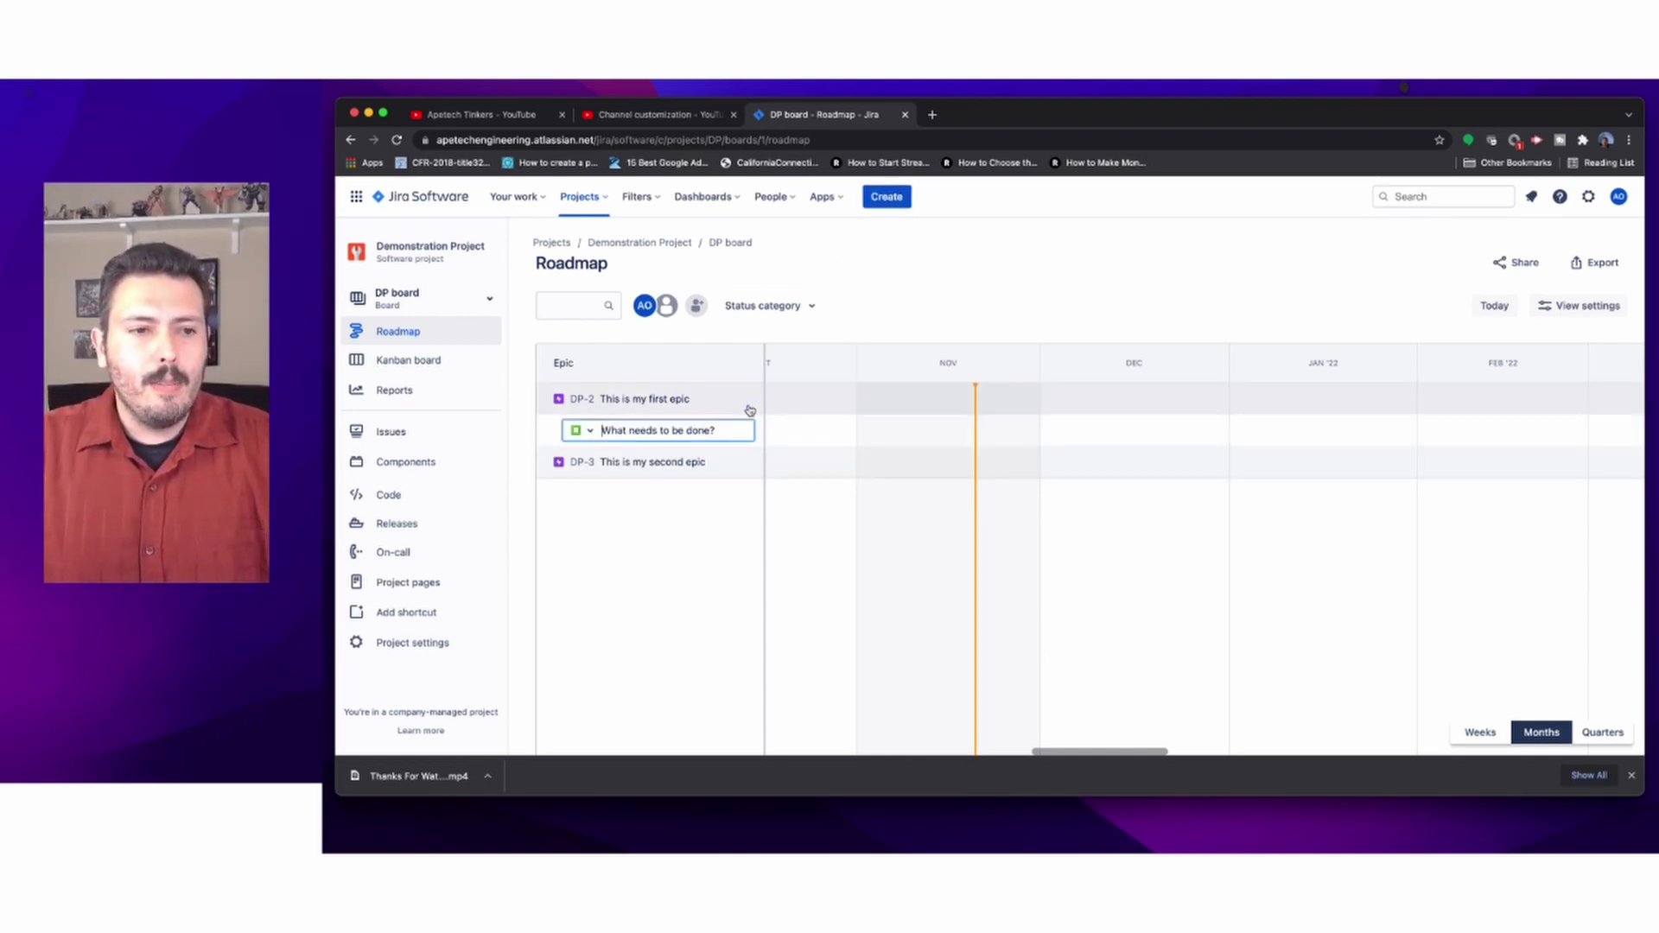
type("My f")
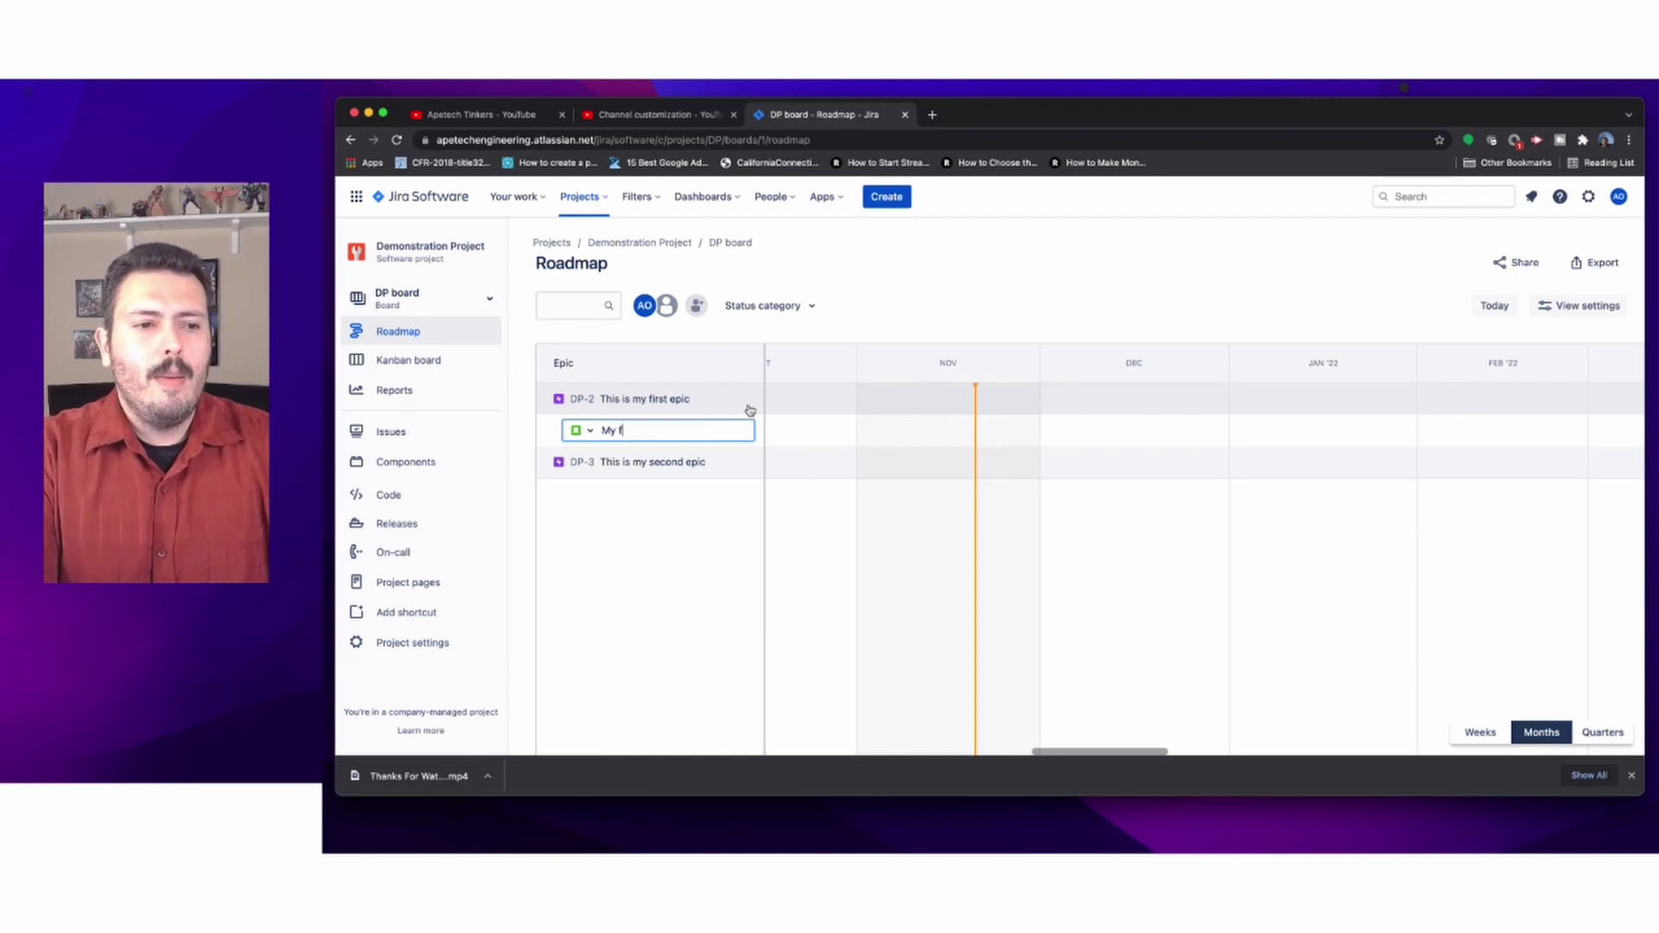
type("irst story")
key("Return")
type("My")
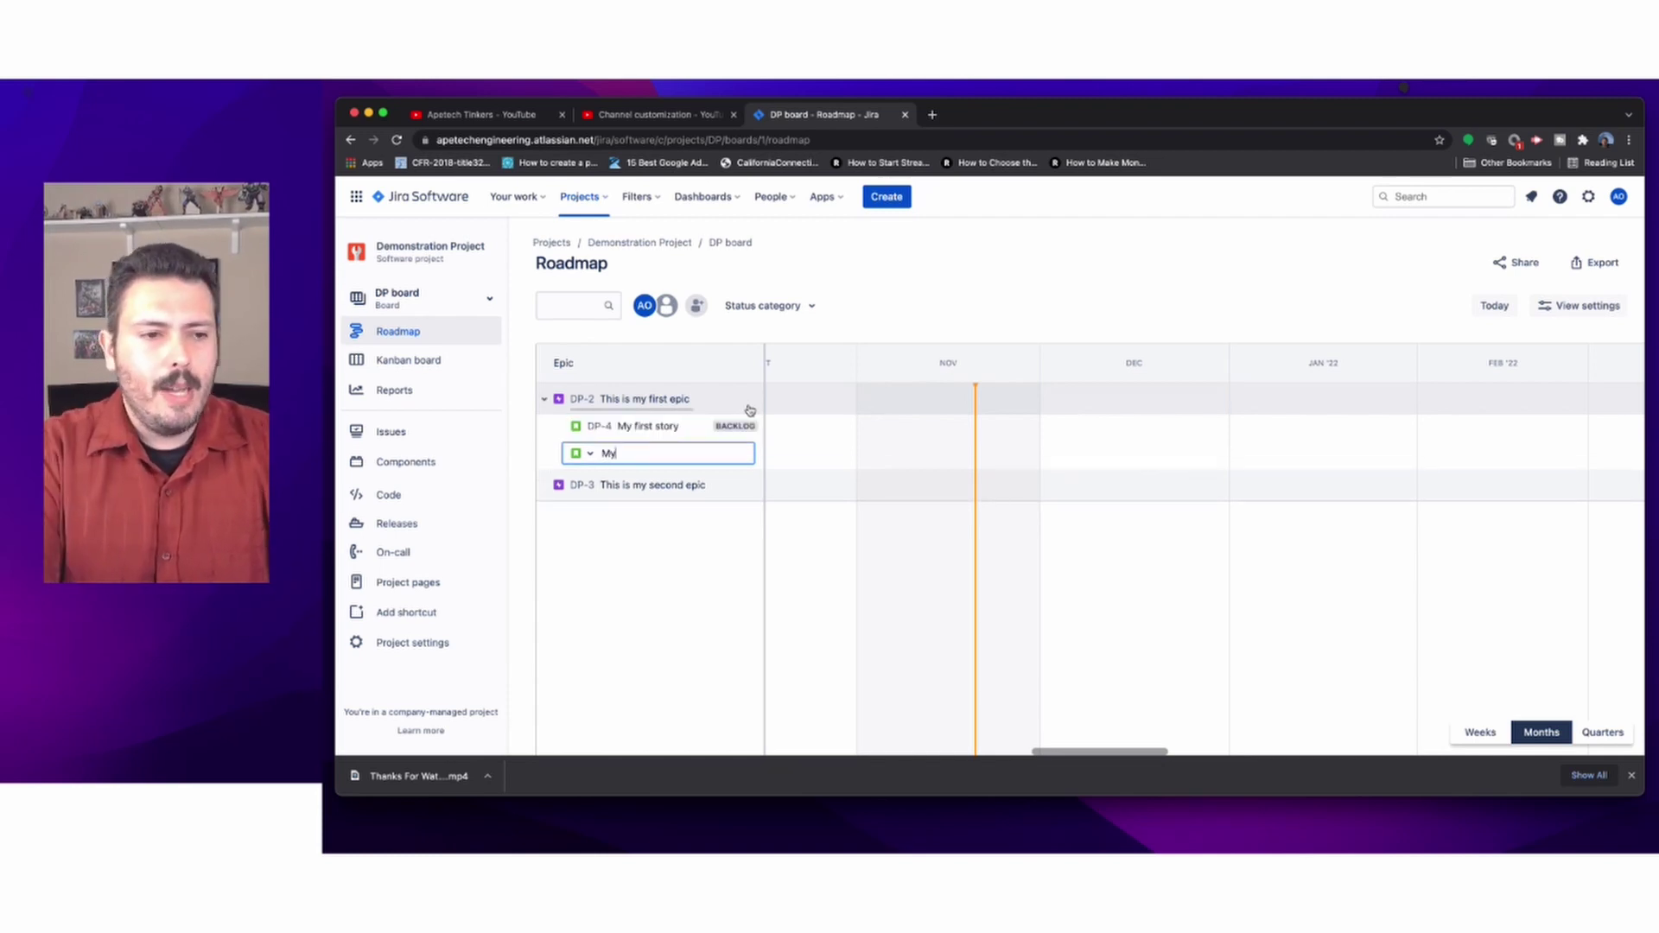
type(" sec")
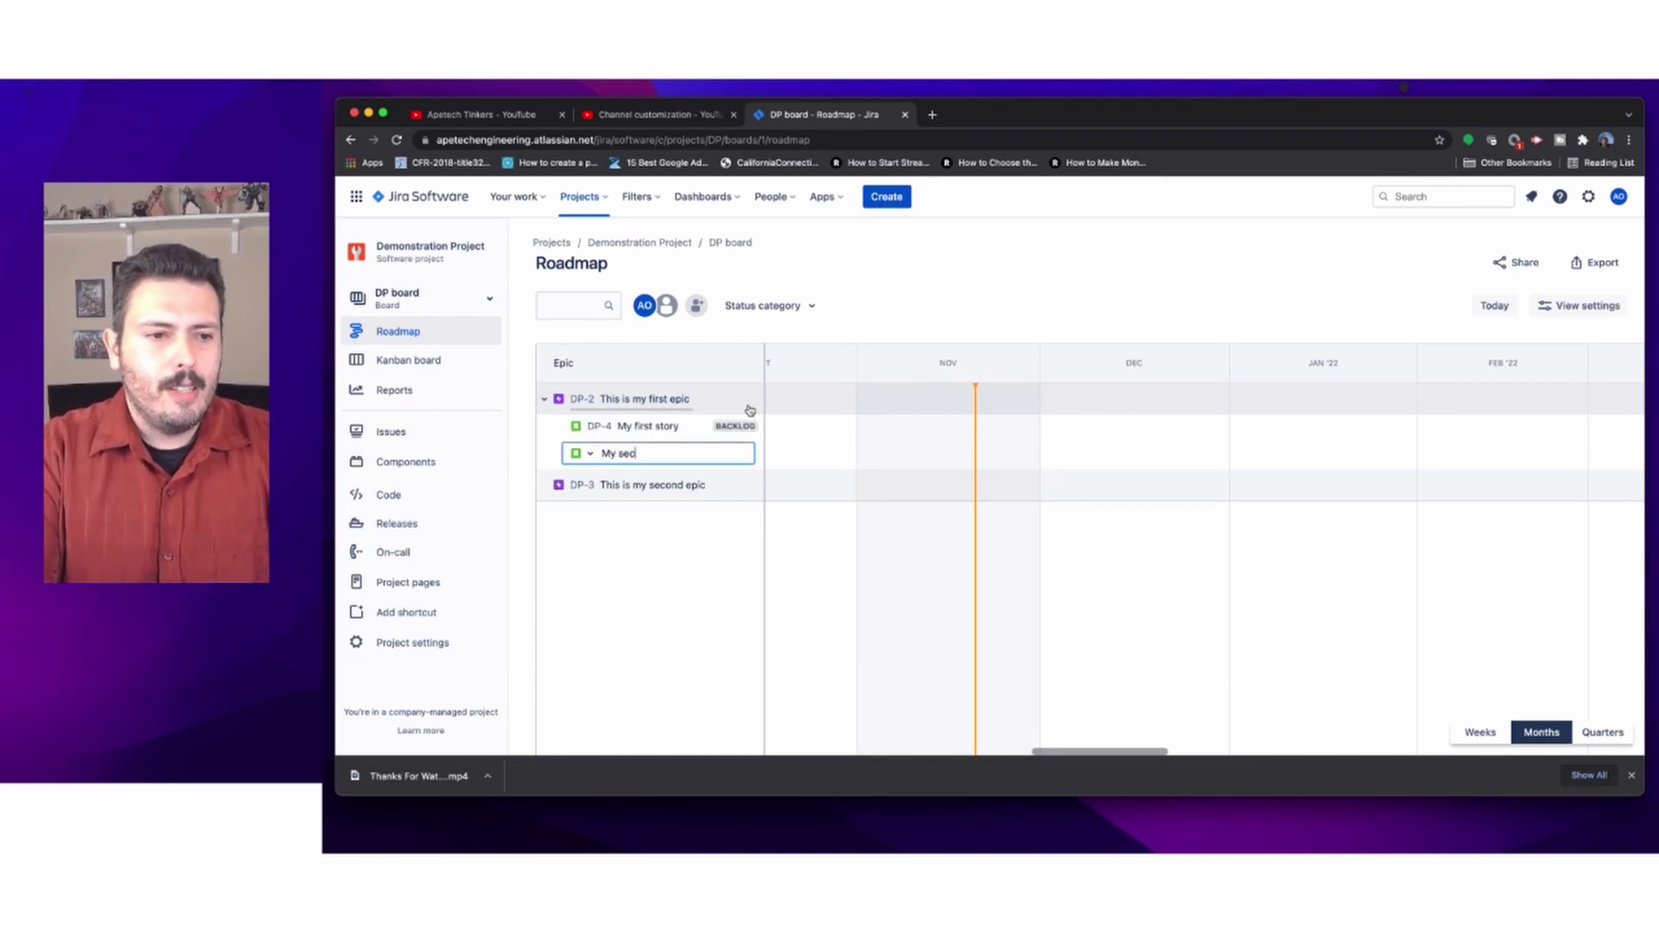
type("ond story")
key("Return")
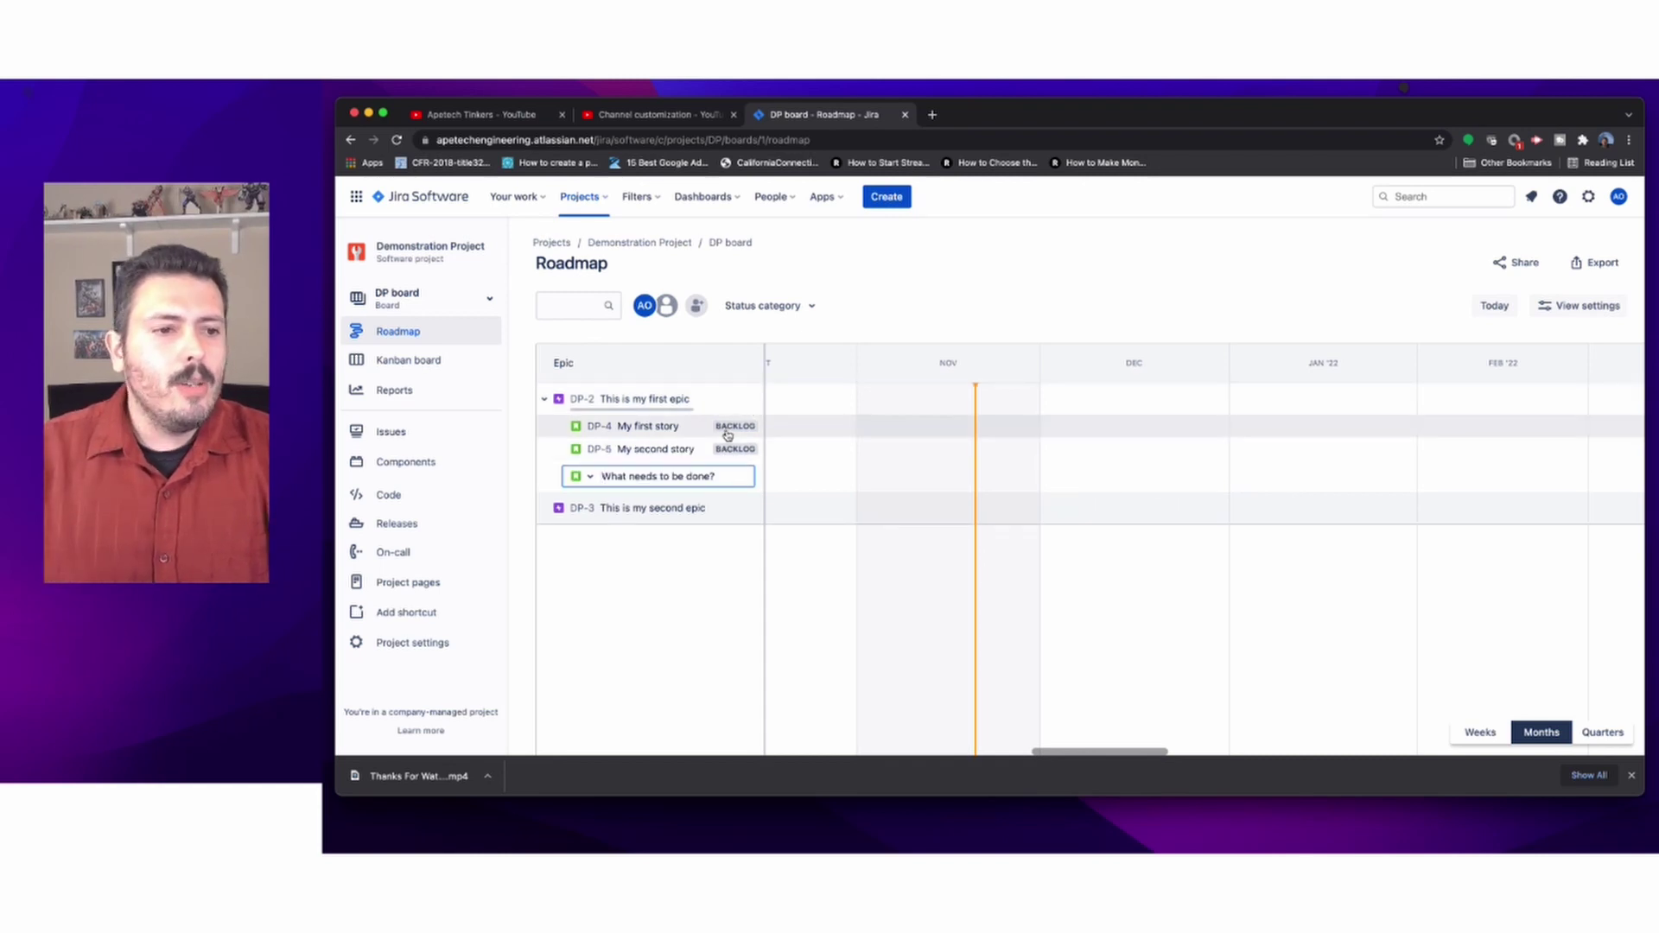
Step: Open epic DP-2 in a new tab to view its page, then return to the roadmap
right_click(581, 399)
left_click(637, 405)
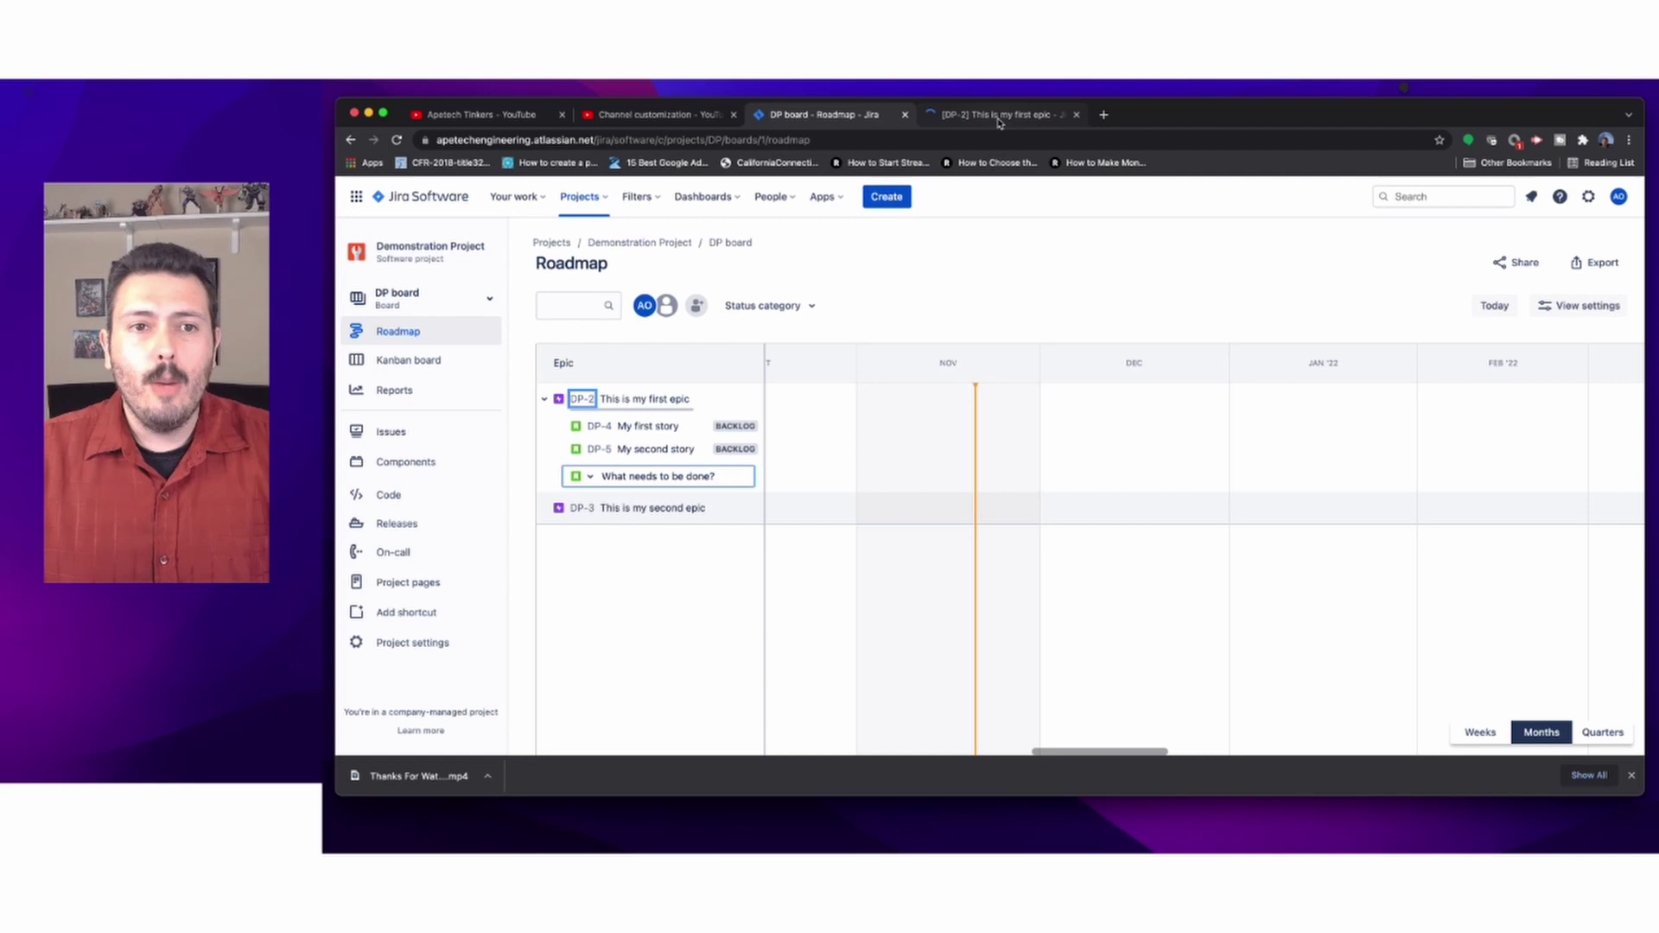
left_click(1000, 116)
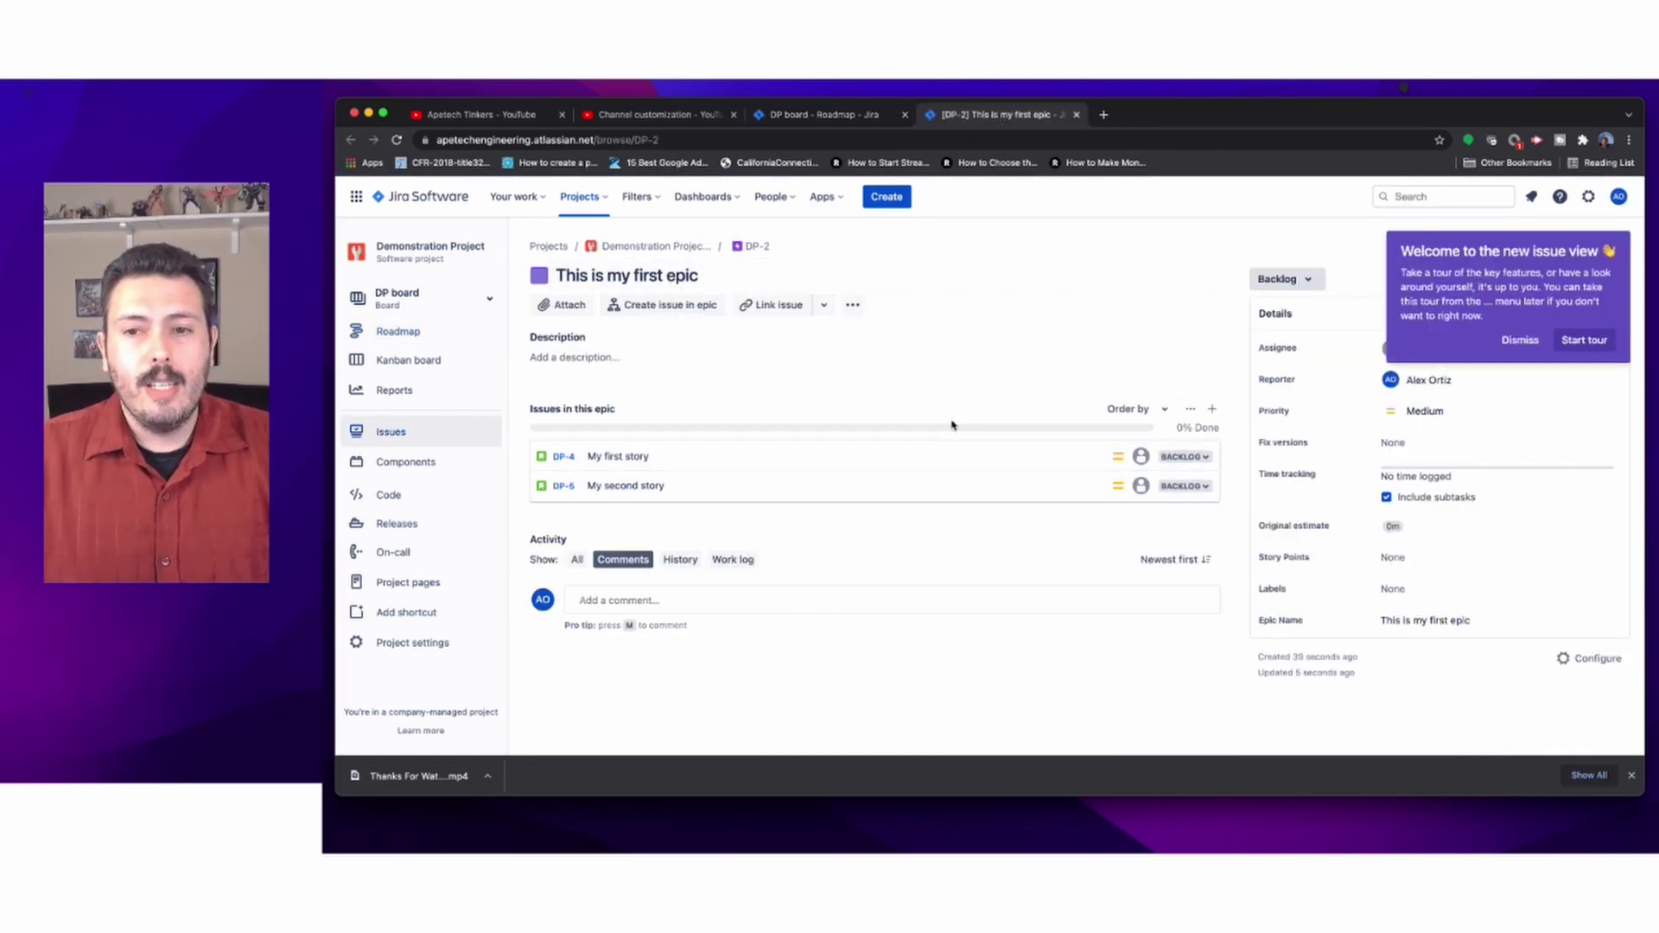
left_click(1507, 339)
left_click(816, 114)
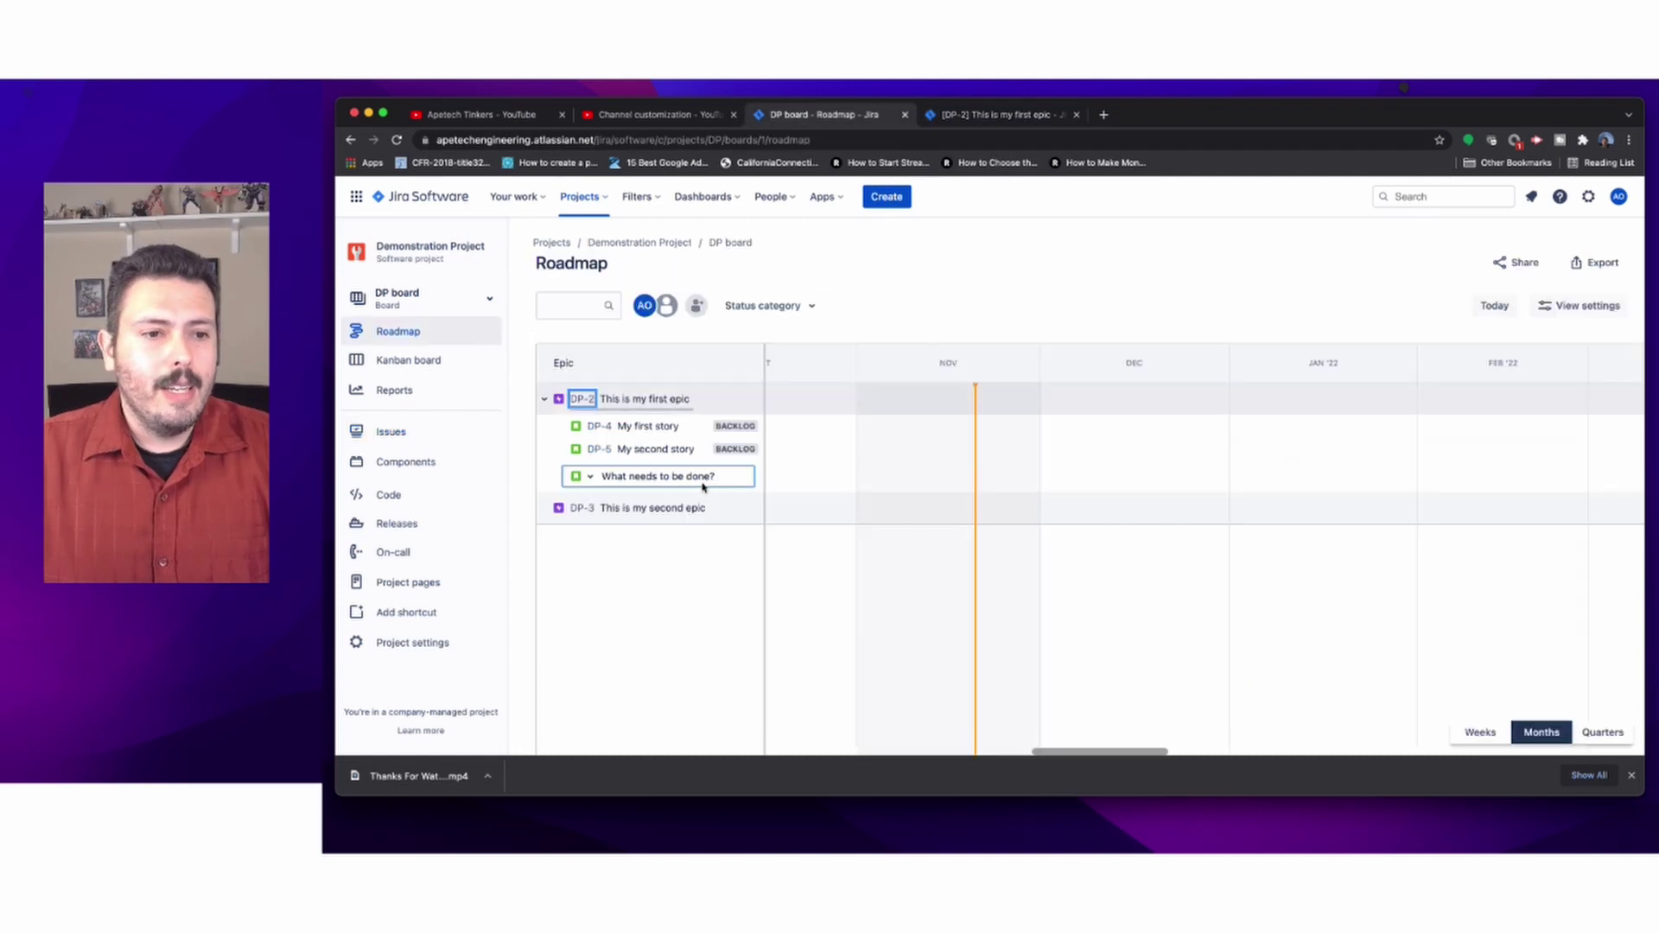
Step: Start a child issue under DP-3, review the Bug/Task issue types, then cancel it
left_click(748, 508)
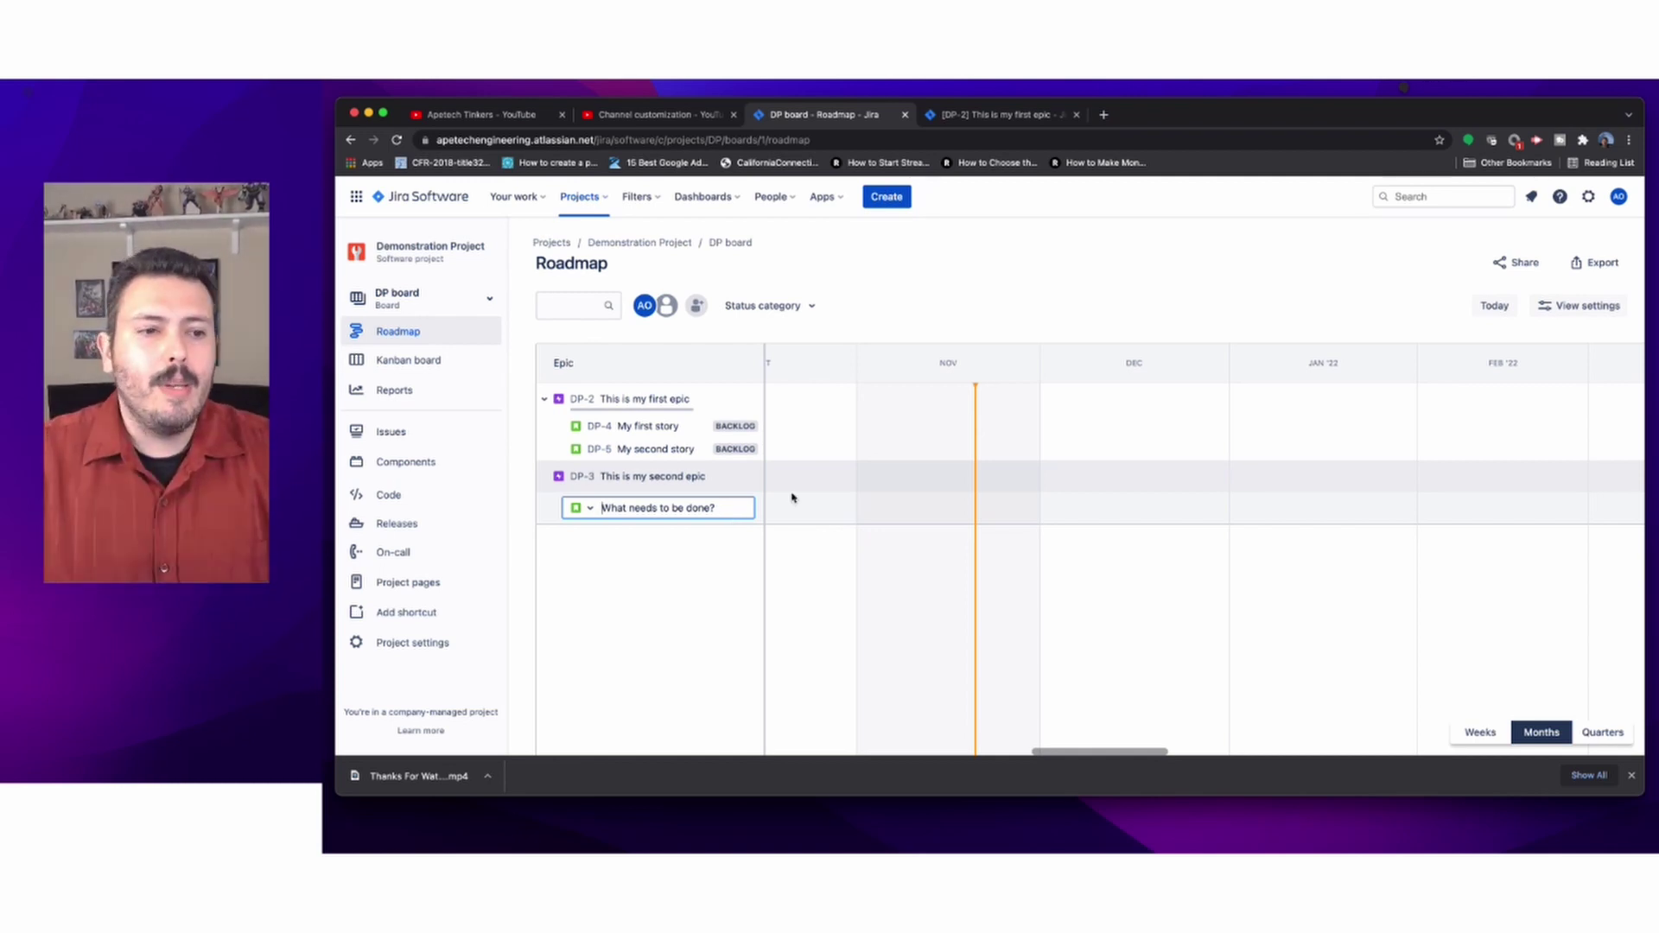
left_click(588, 509)
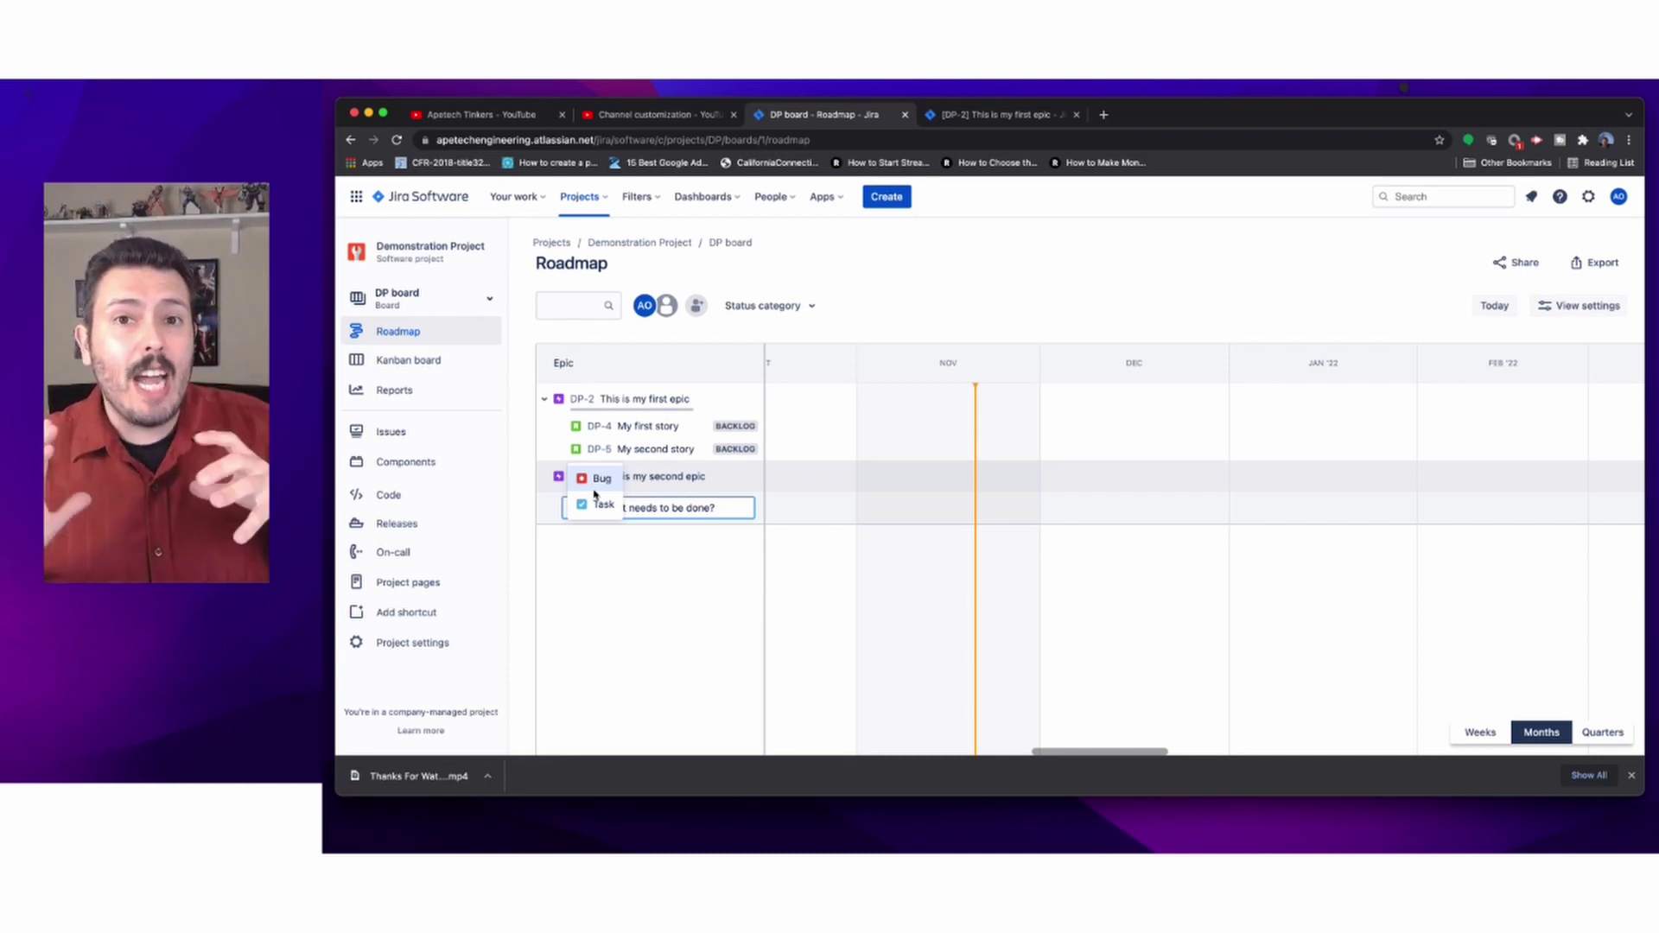
left_click(659, 575)
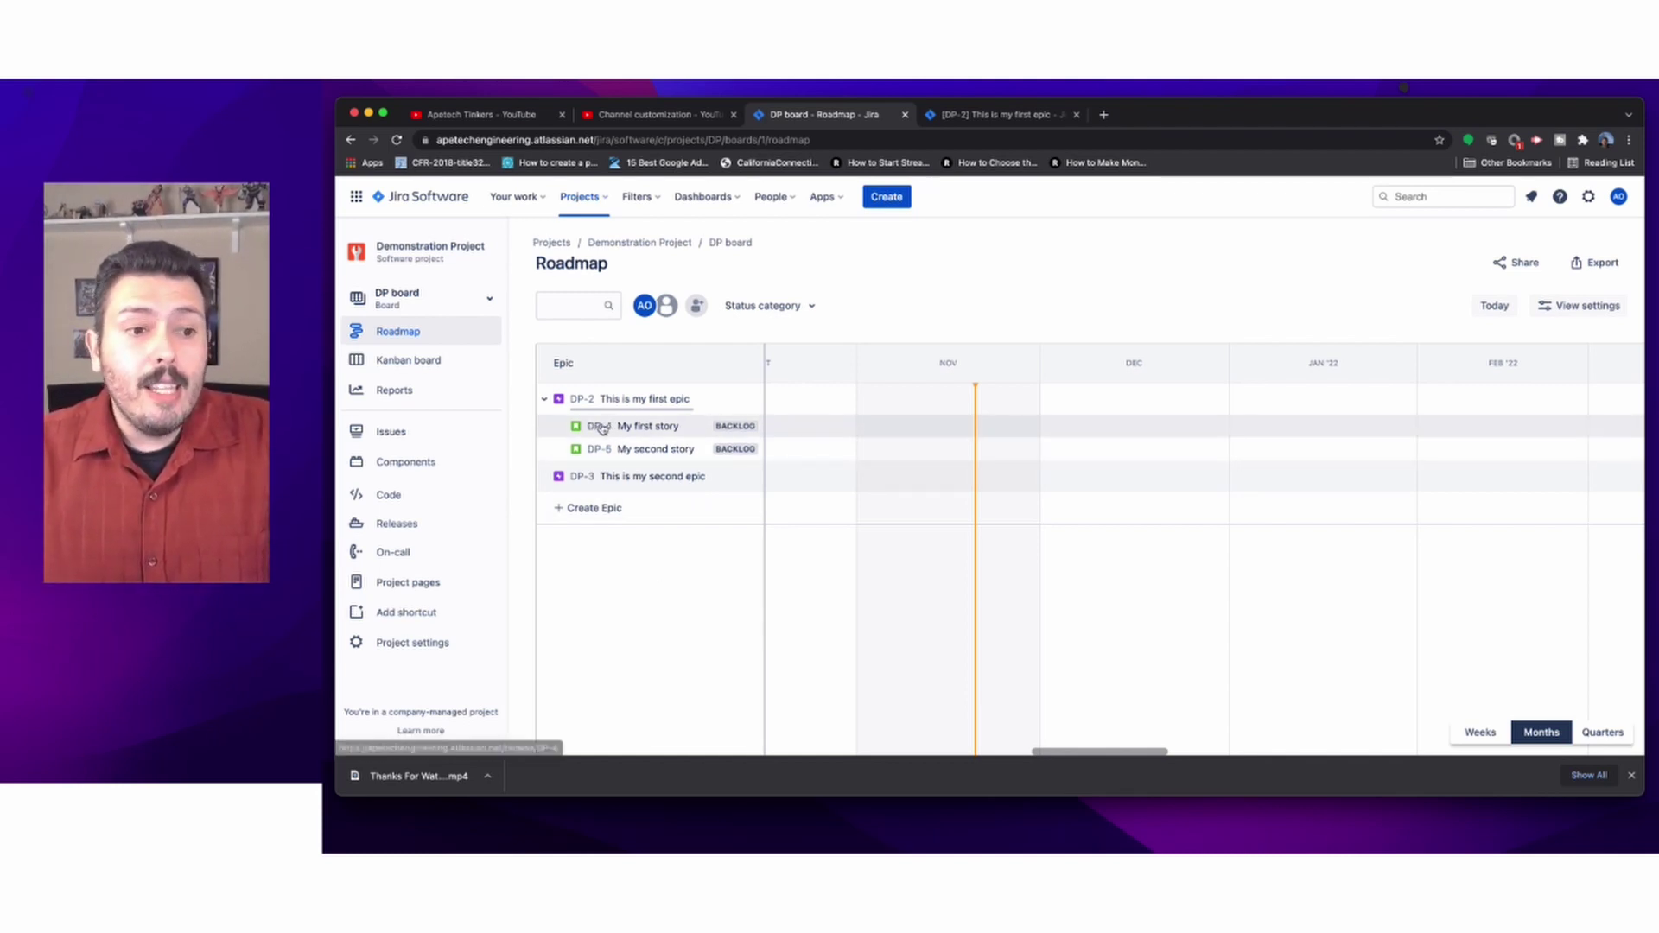
Step: Open My first story (DP-4) in the detail panel and begin creating a subtask
left_click(647, 430)
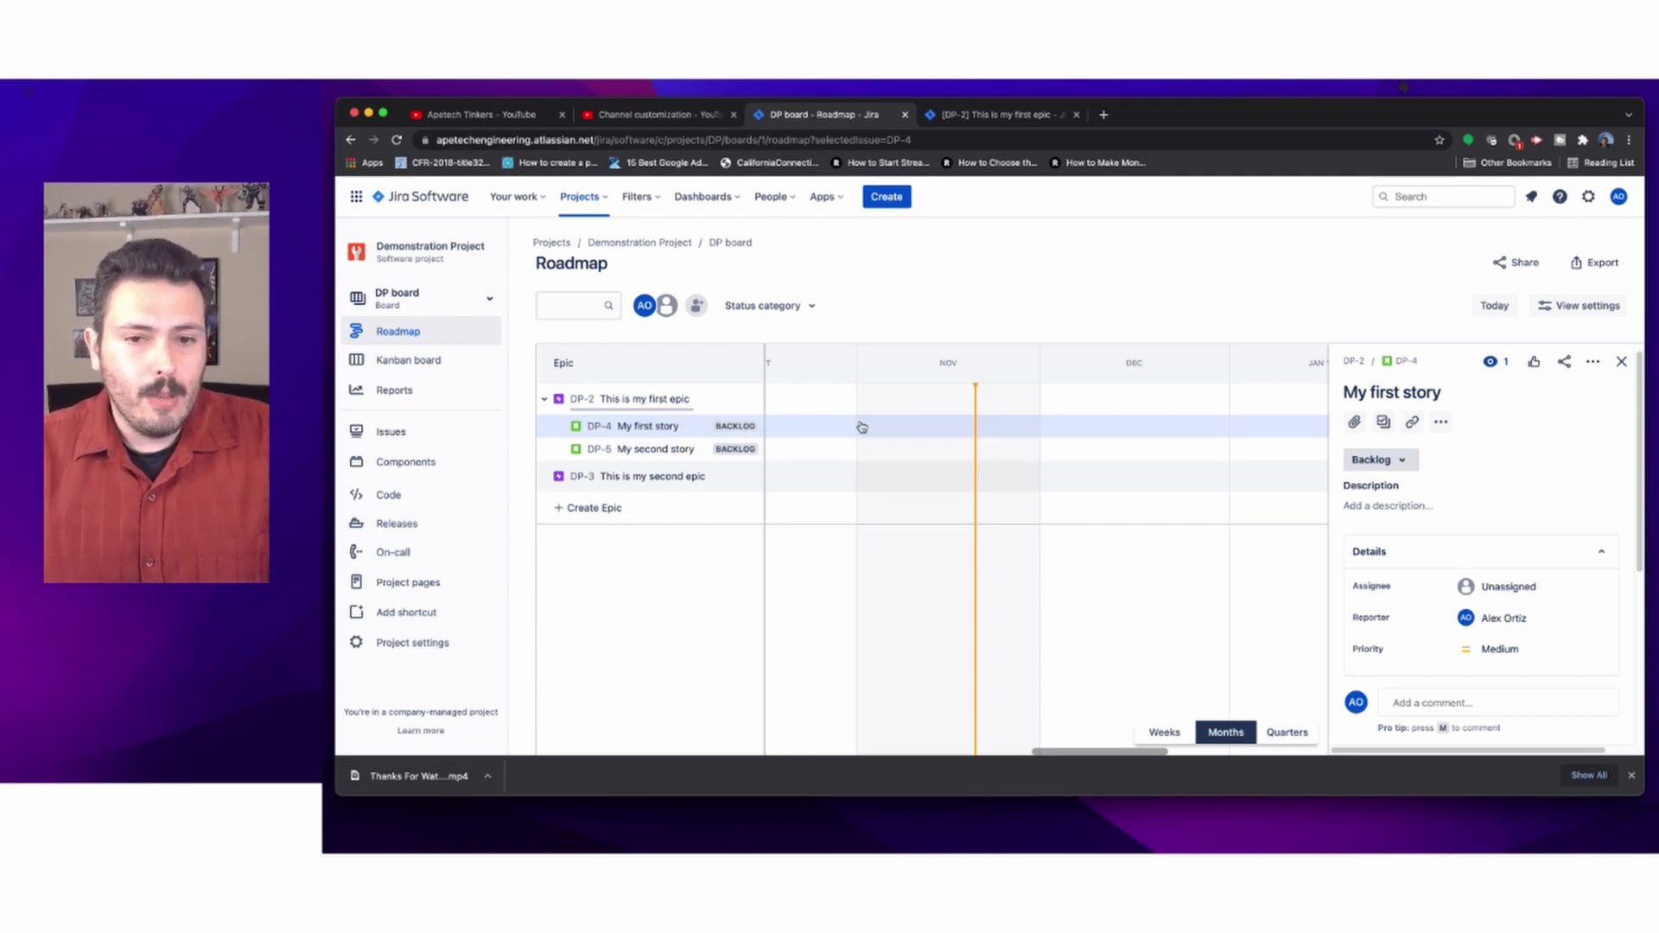
left_click(1383, 422)
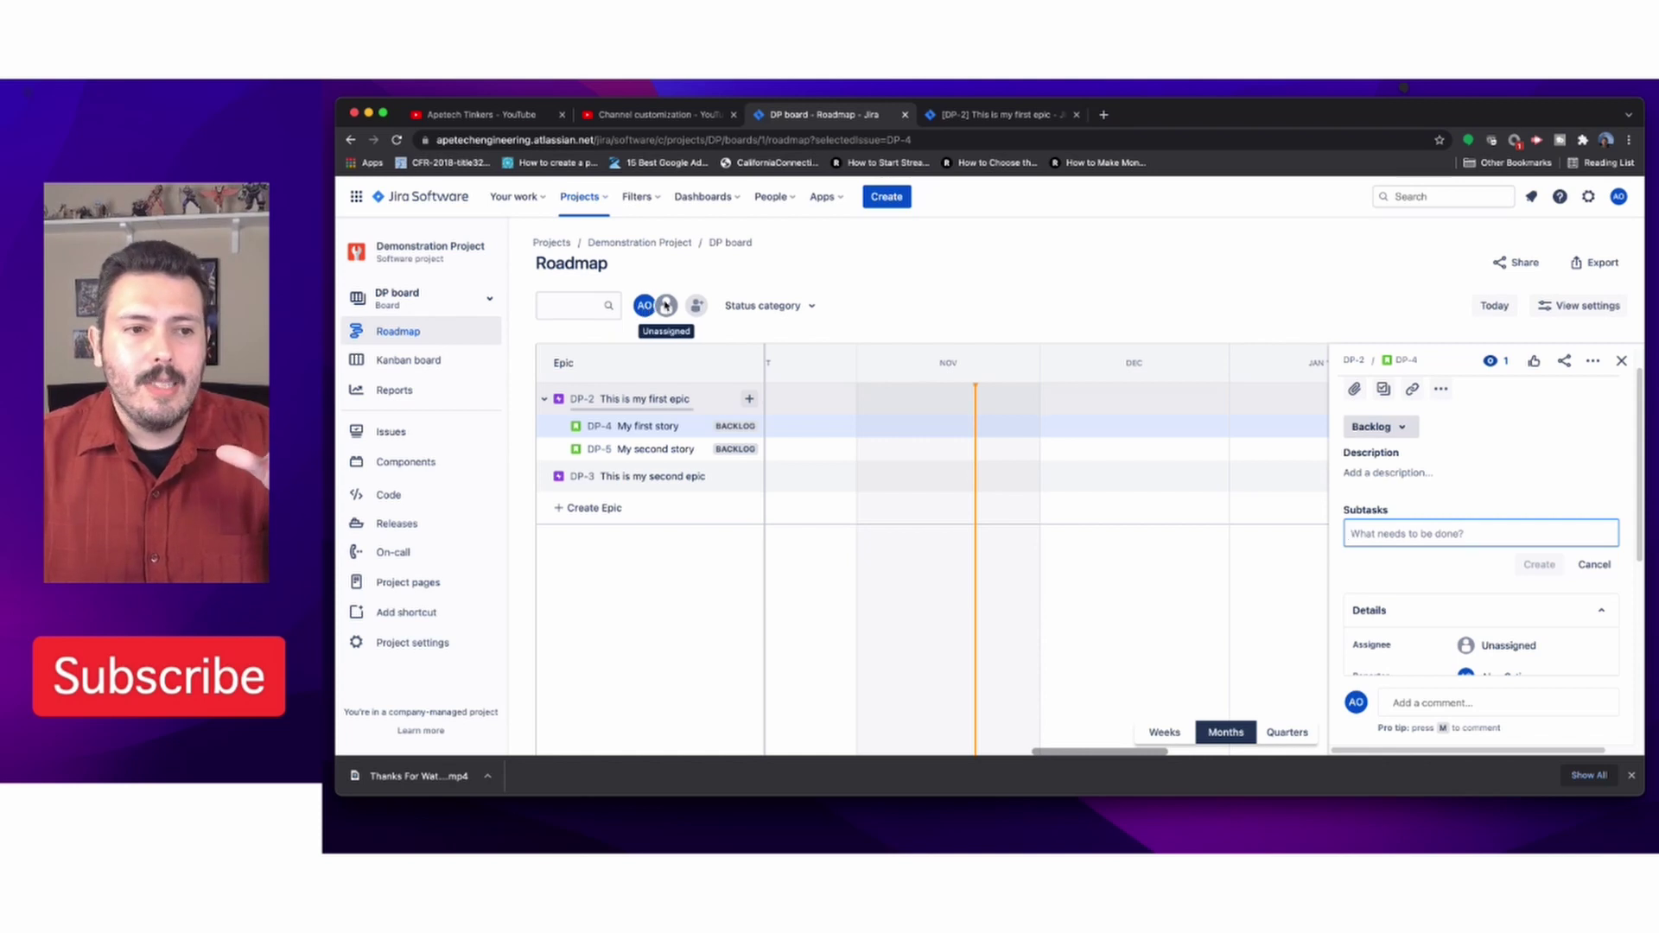
Step: Try the roadmap assignee filters (Unassigned, your own issues), then clear them
left_click(666, 305)
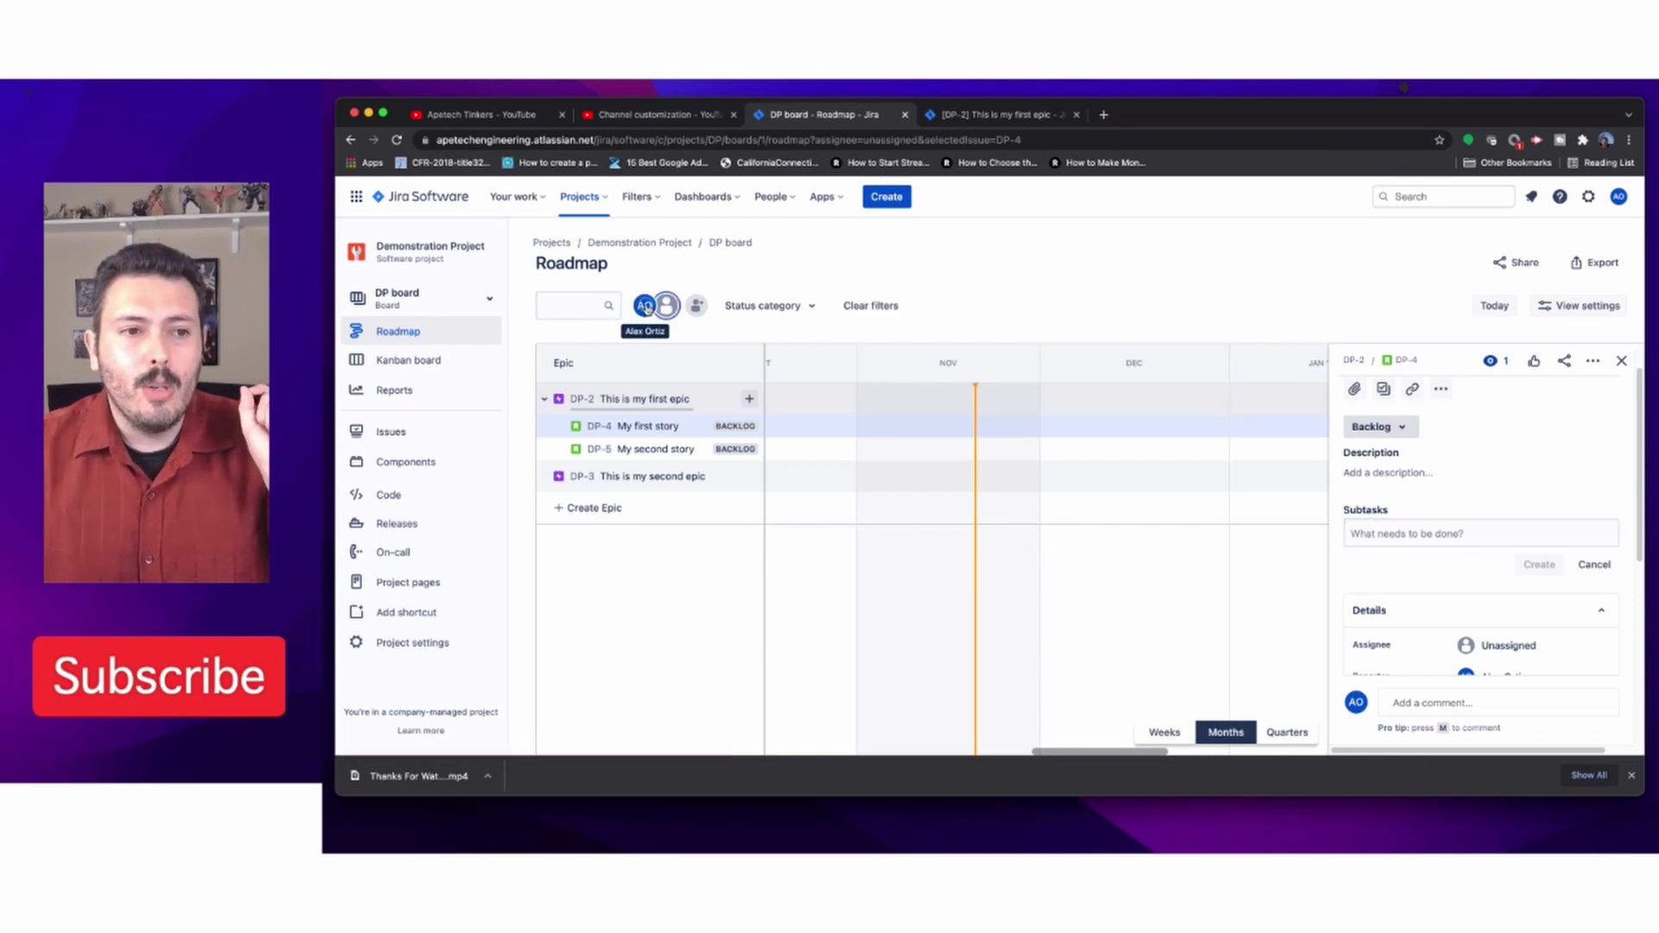
left_click(645, 307)
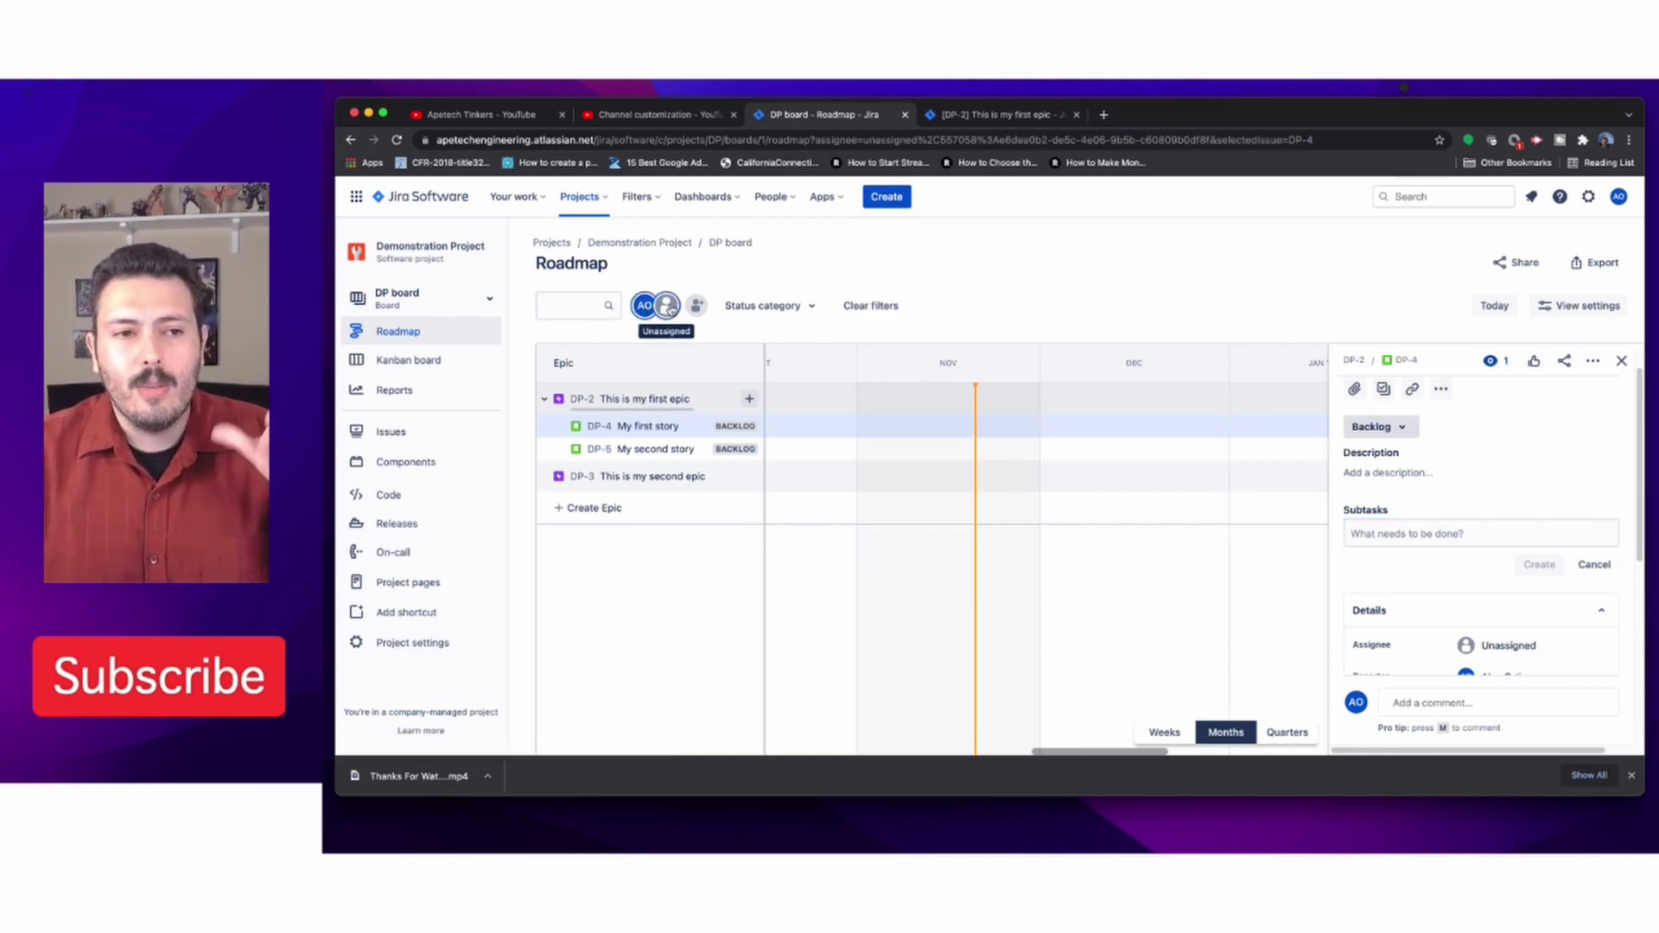
left_click(667, 308)
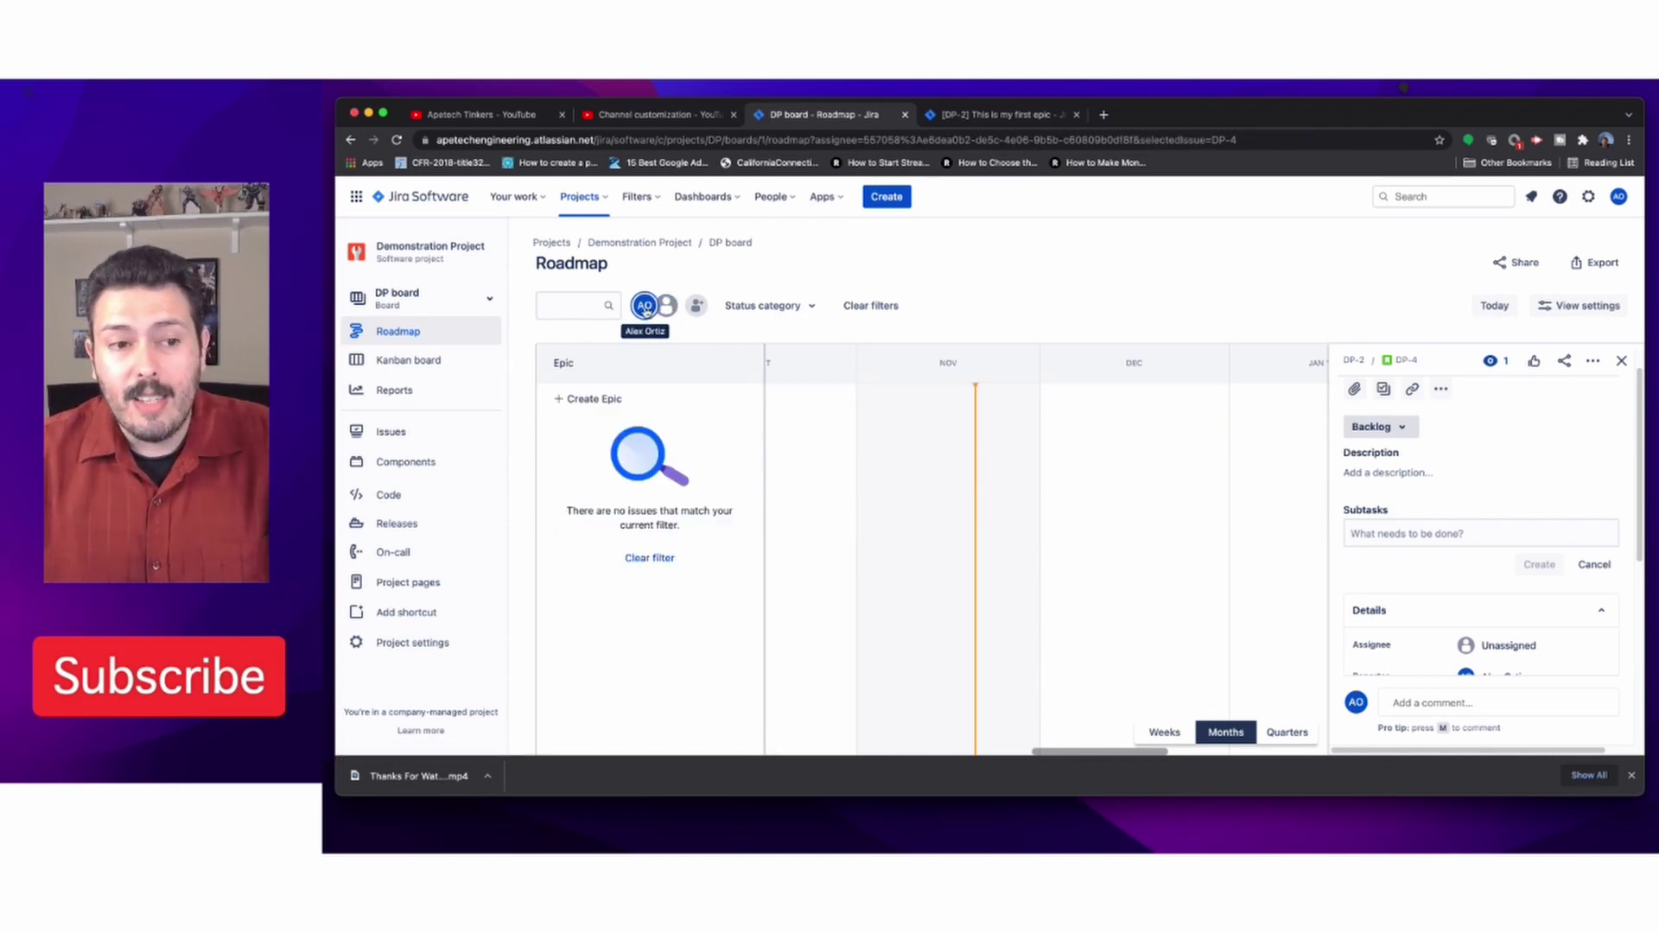
left_click(645, 308)
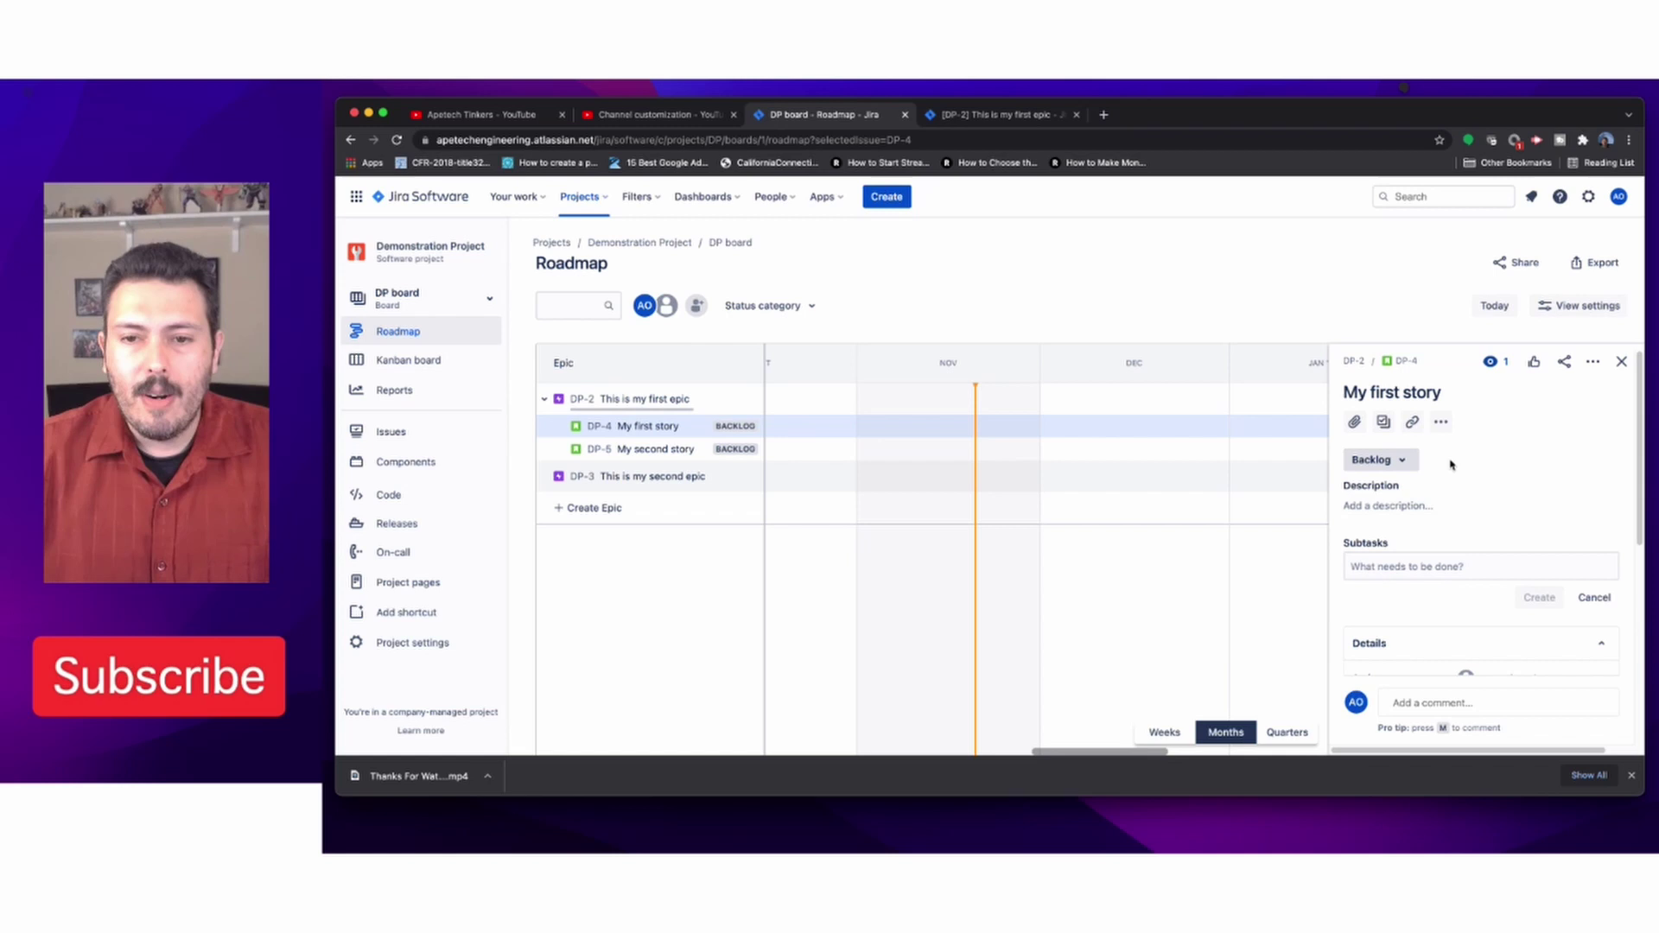
Step: Assign My first story (DP-4) to the project's user and check it with the AO avatar filter
scroll(1439, 579, "down", 3)
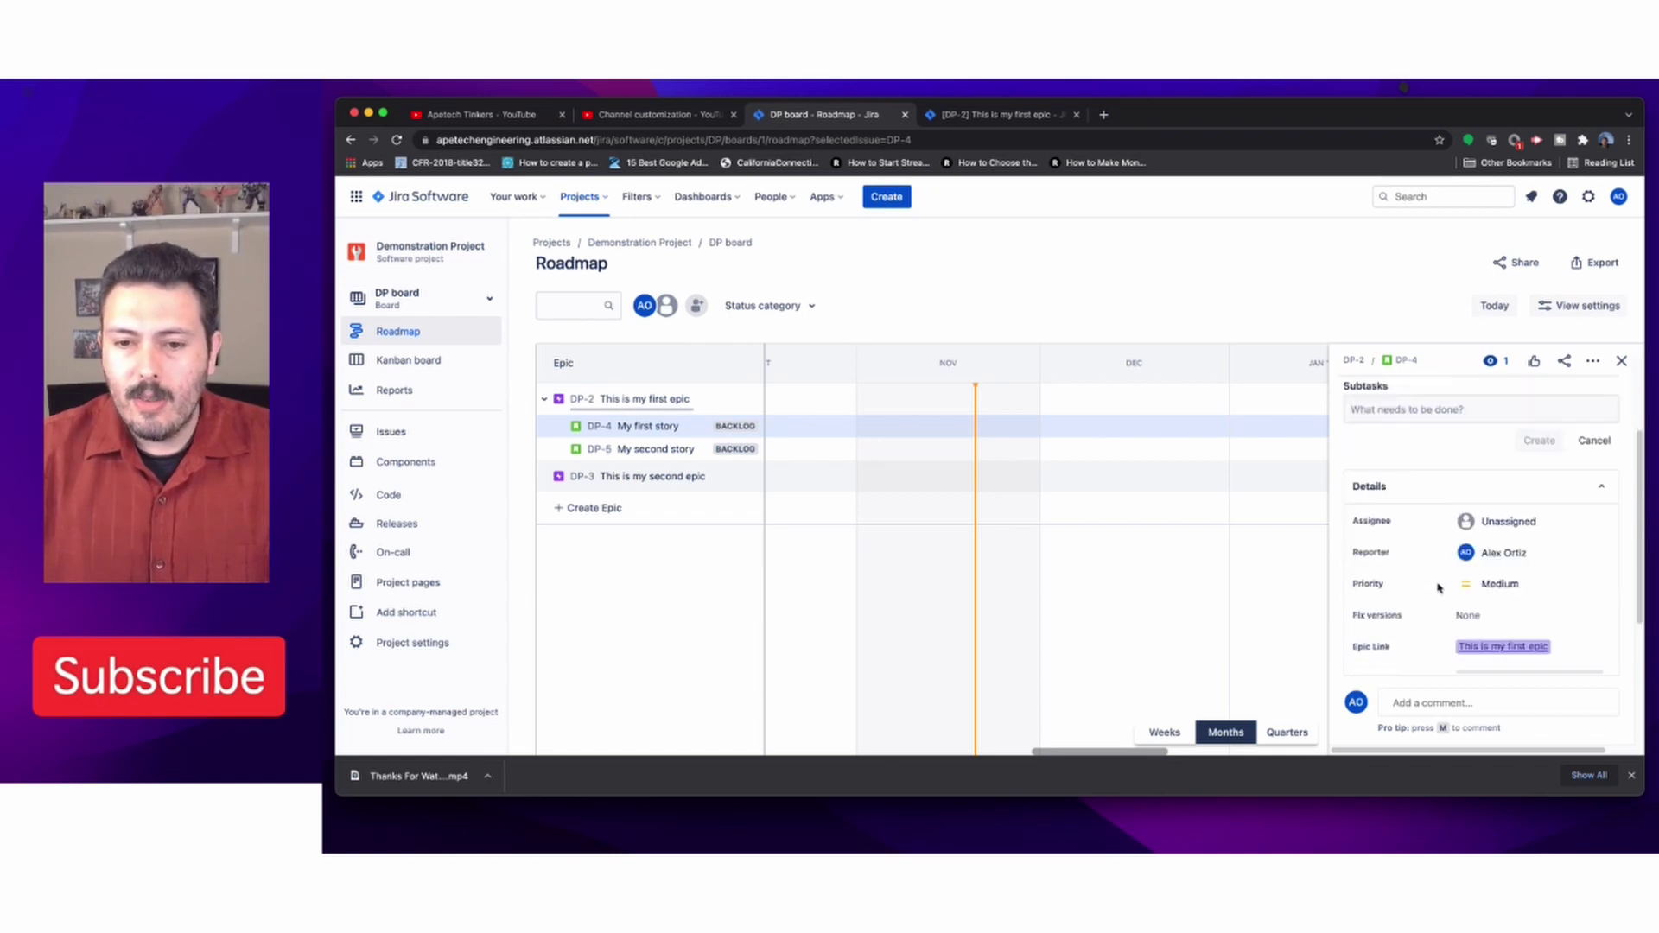
left_click(1537, 510)
left_click(1516, 580)
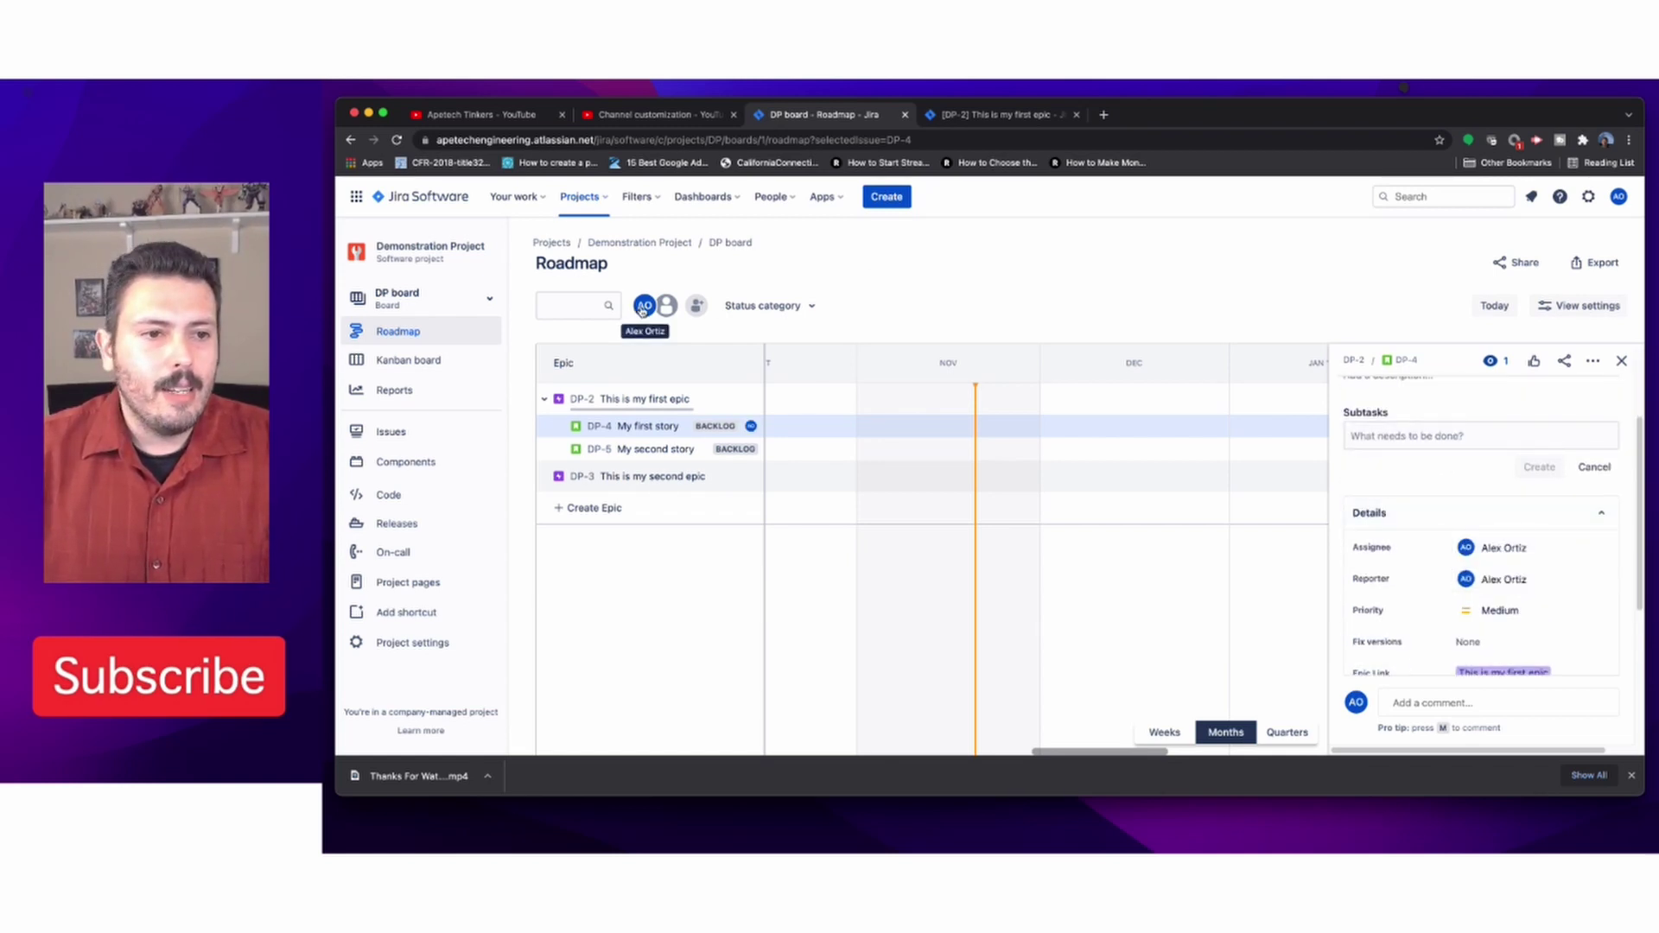
left_click(643, 308)
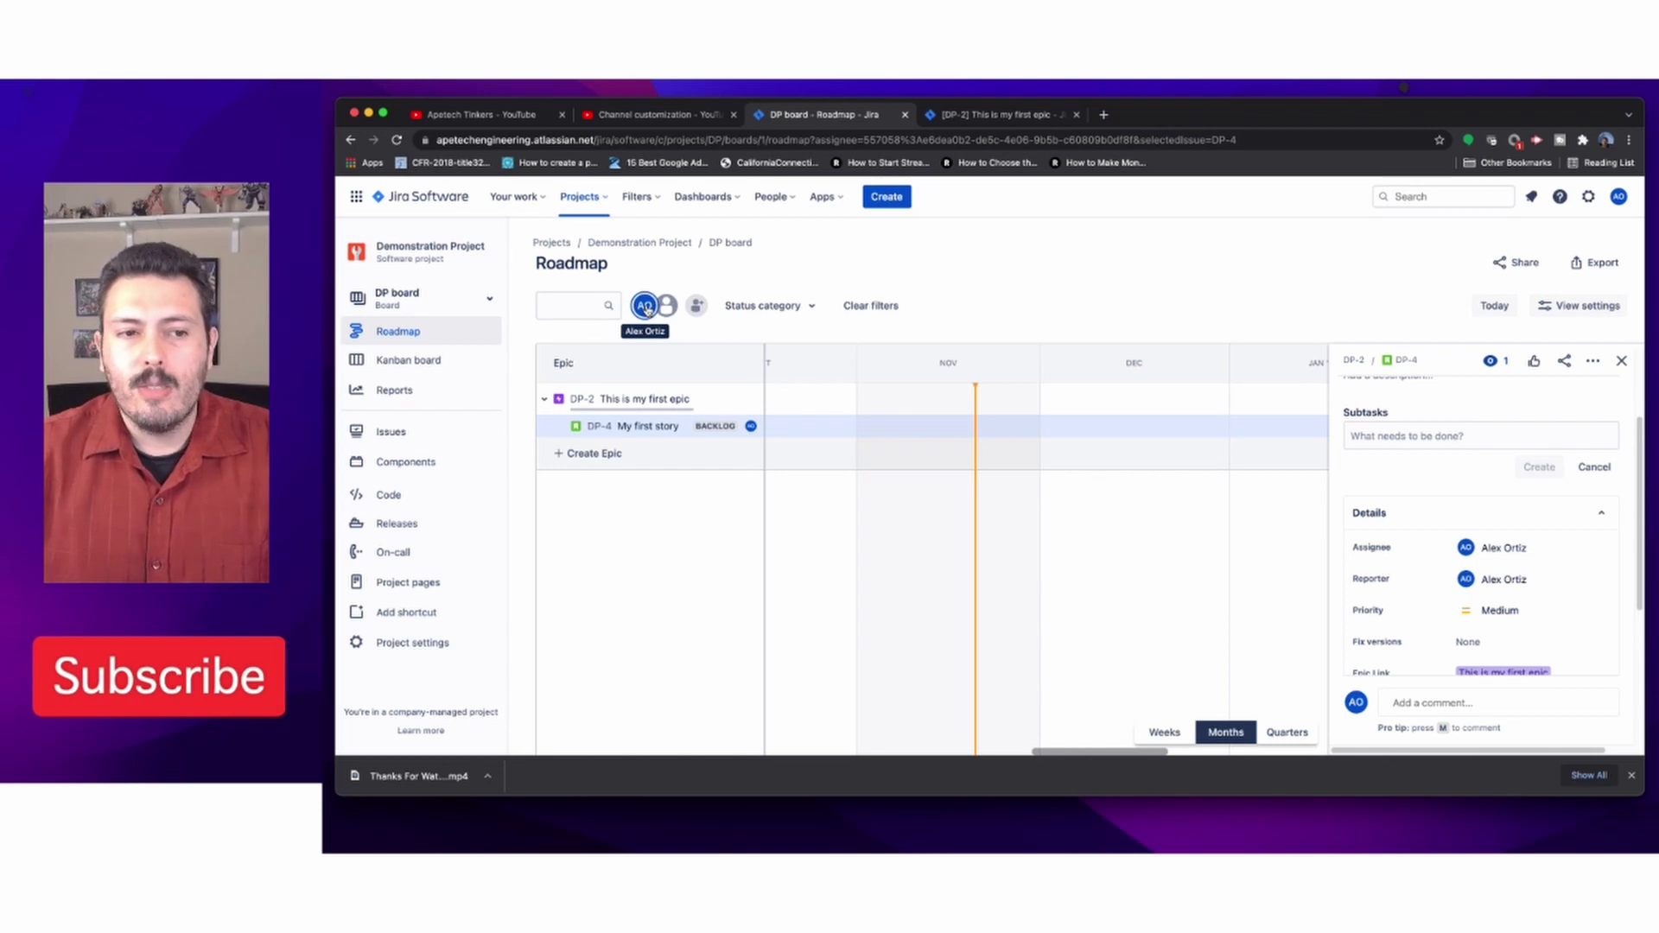
left_click(645, 307)
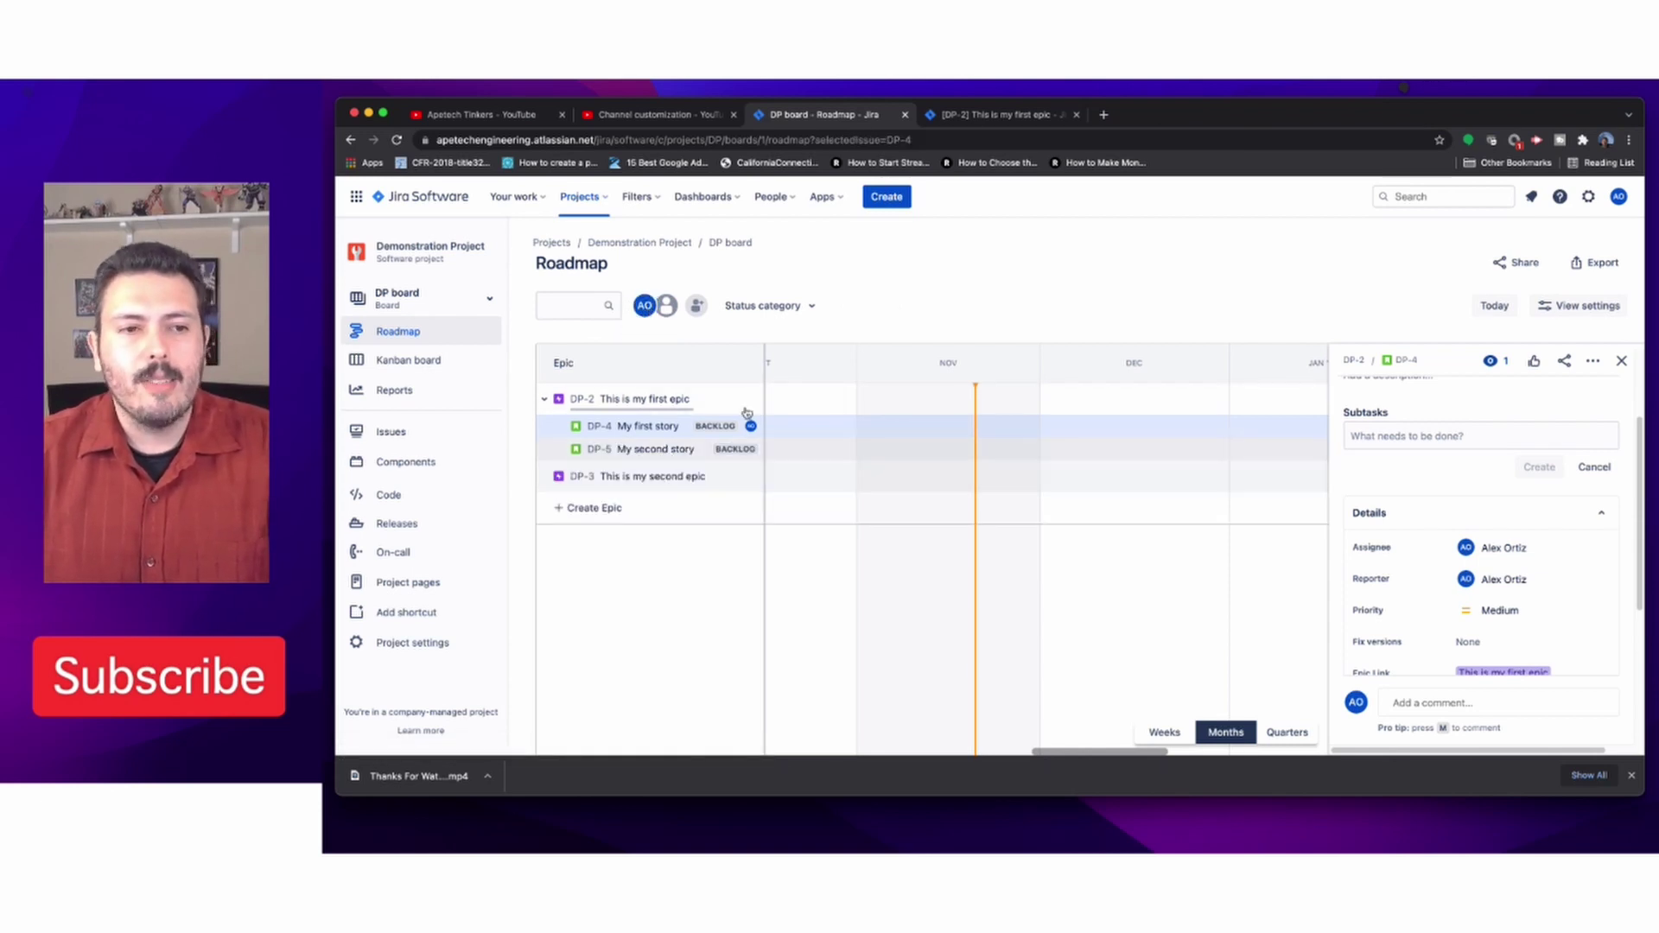
left_click(763, 305)
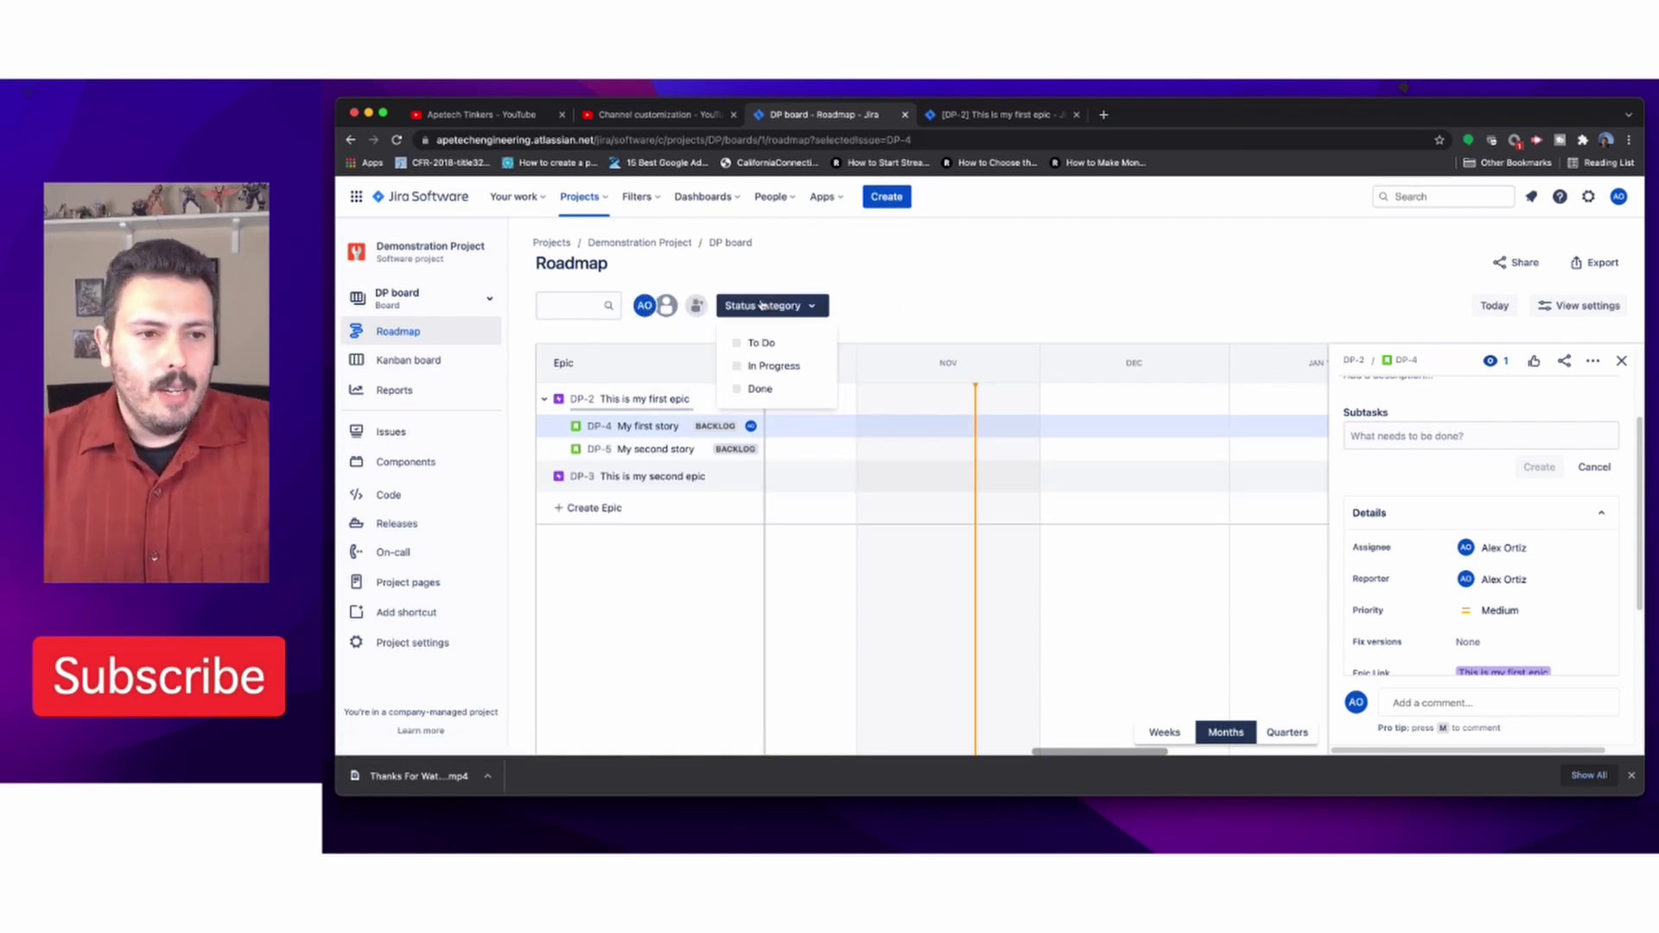
left_click(737, 368)
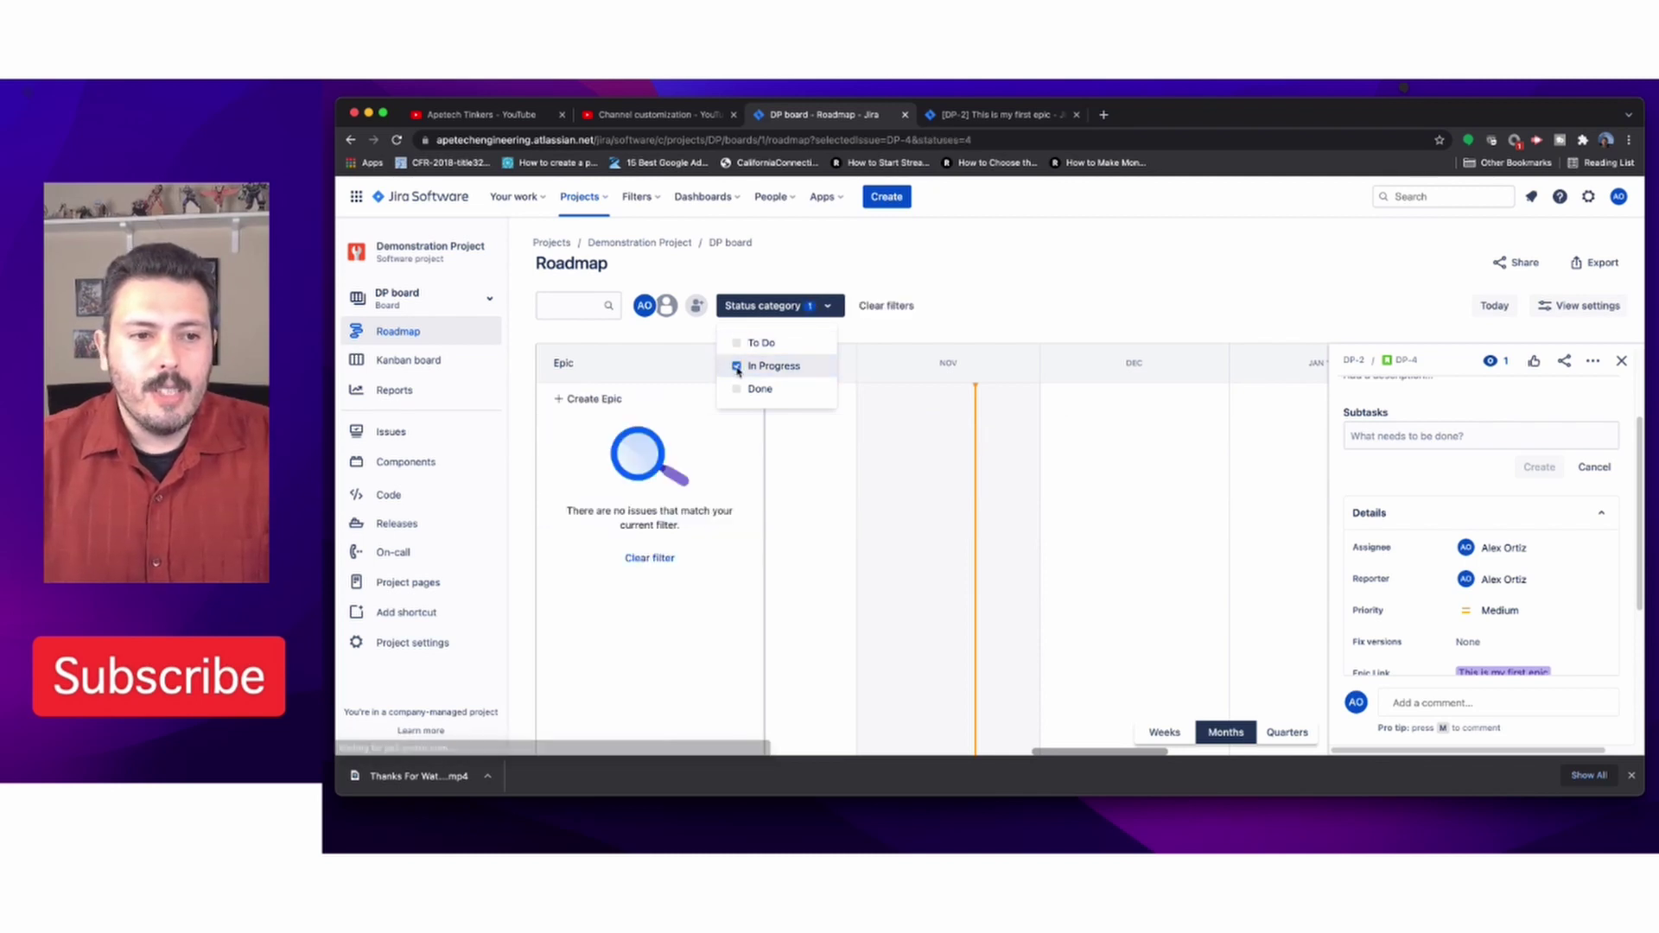
left_click(737, 367)
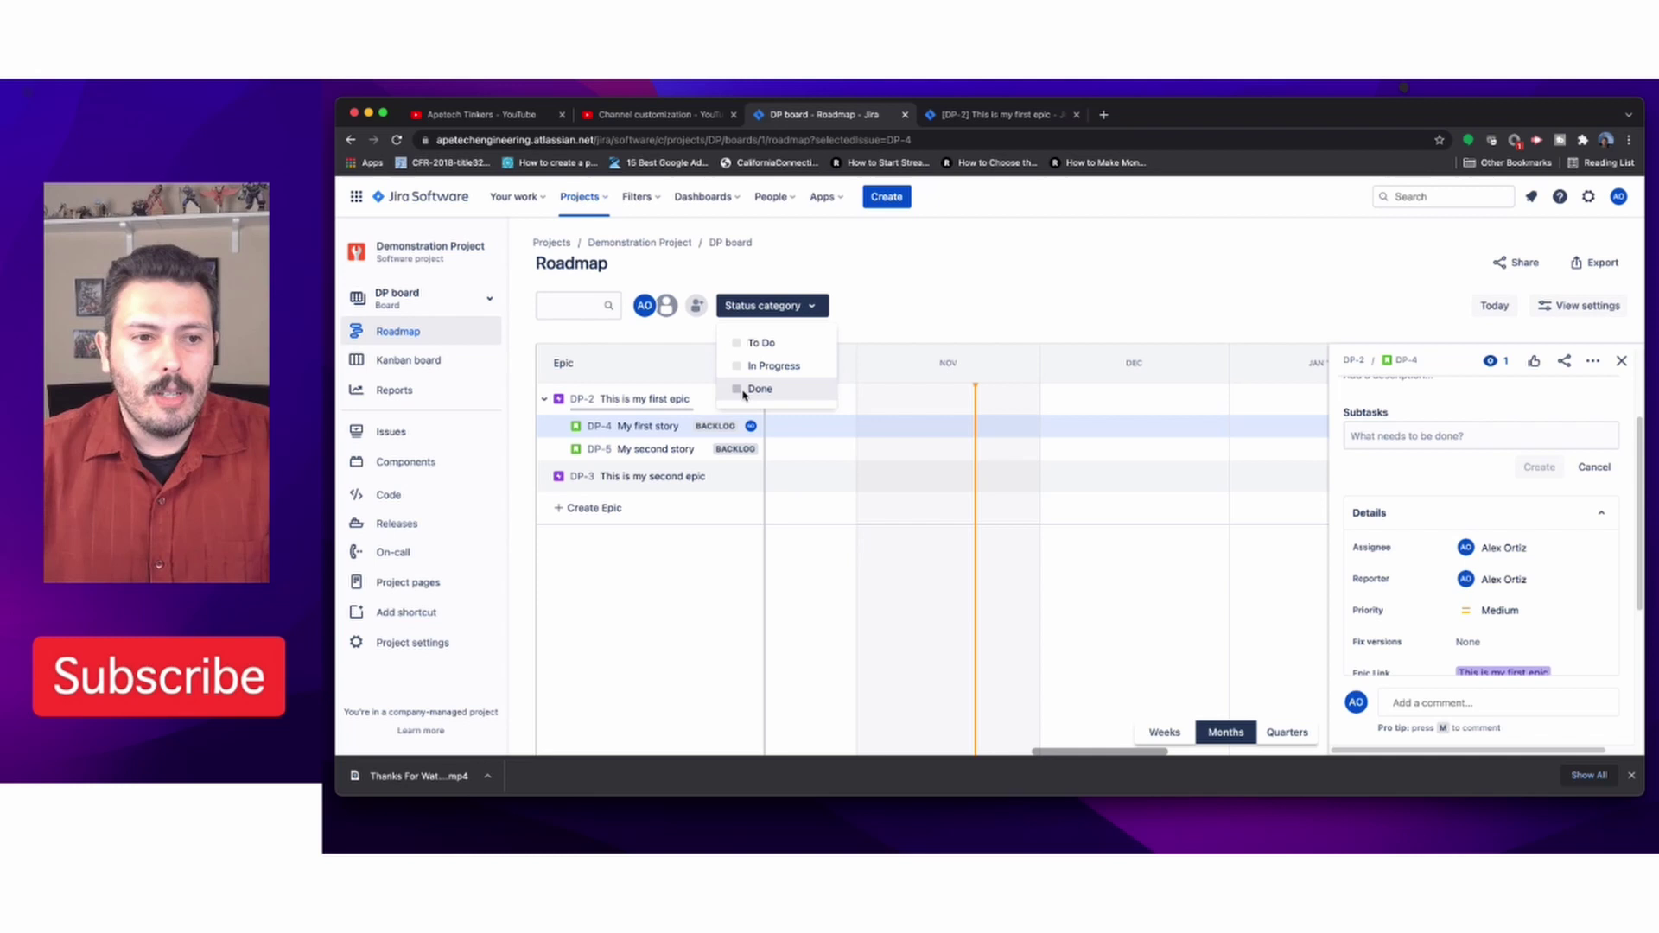
left_click(738, 390)
left_click(899, 306)
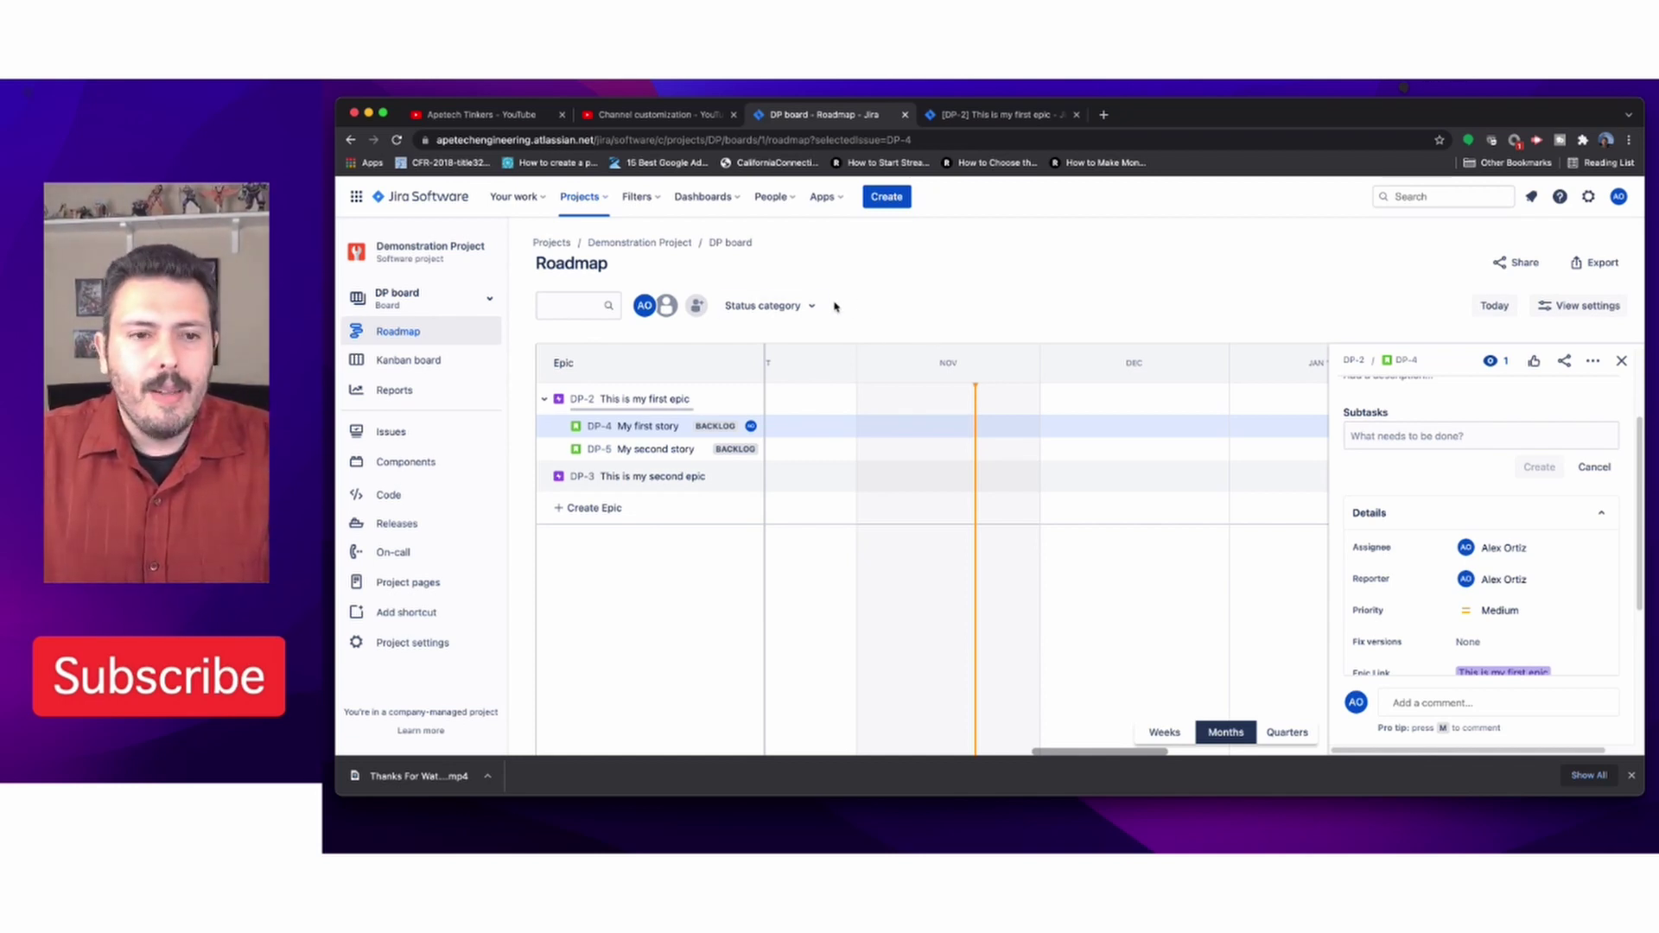
Step: Close the story panel and draw timeline bars: DP-2 2021/10/25–2021/11/11, DP-3 two November weeks
left_click(1618, 363)
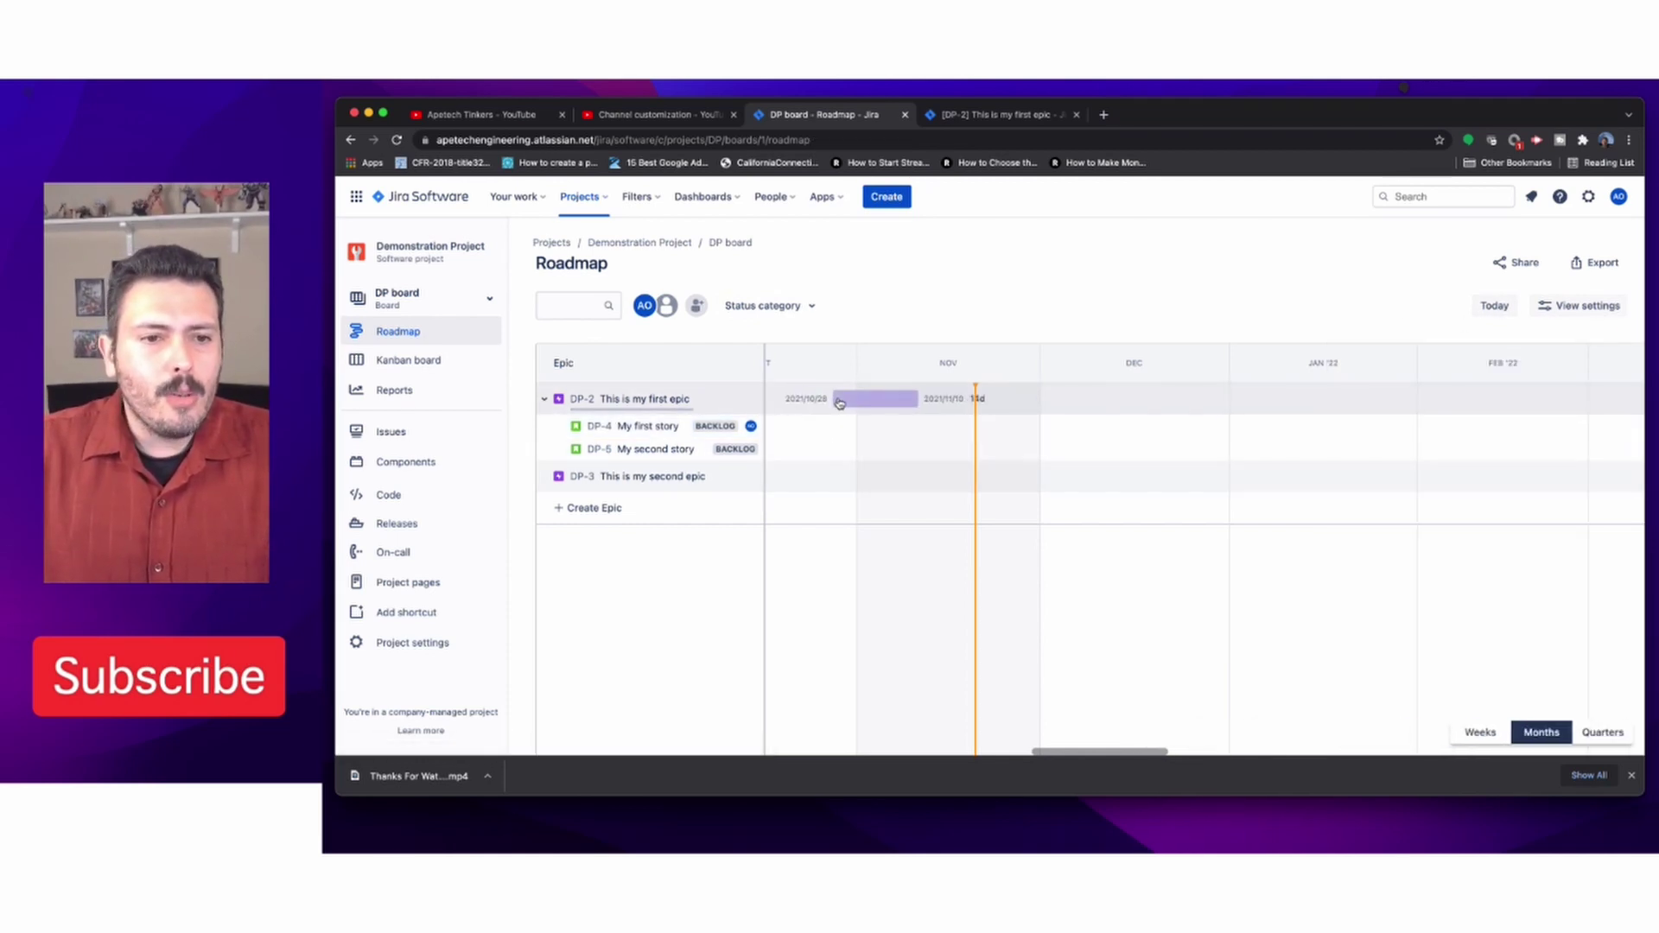
left_click_drag(815, 399, 924, 400)
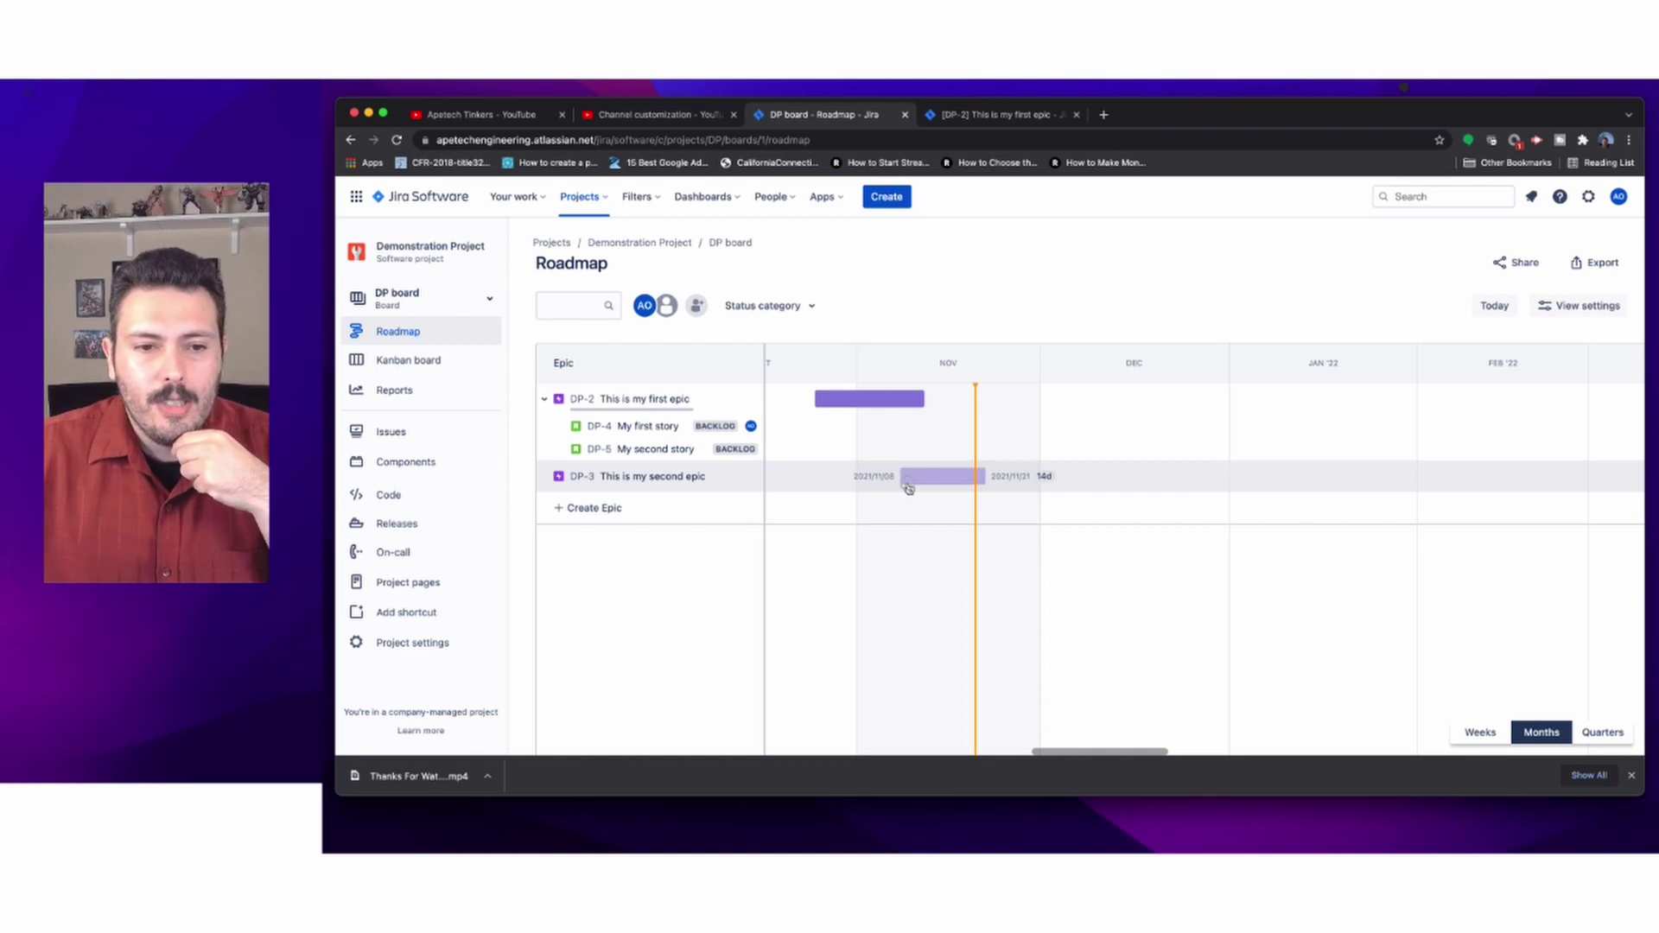
left_click_drag(907, 488, 1002, 483)
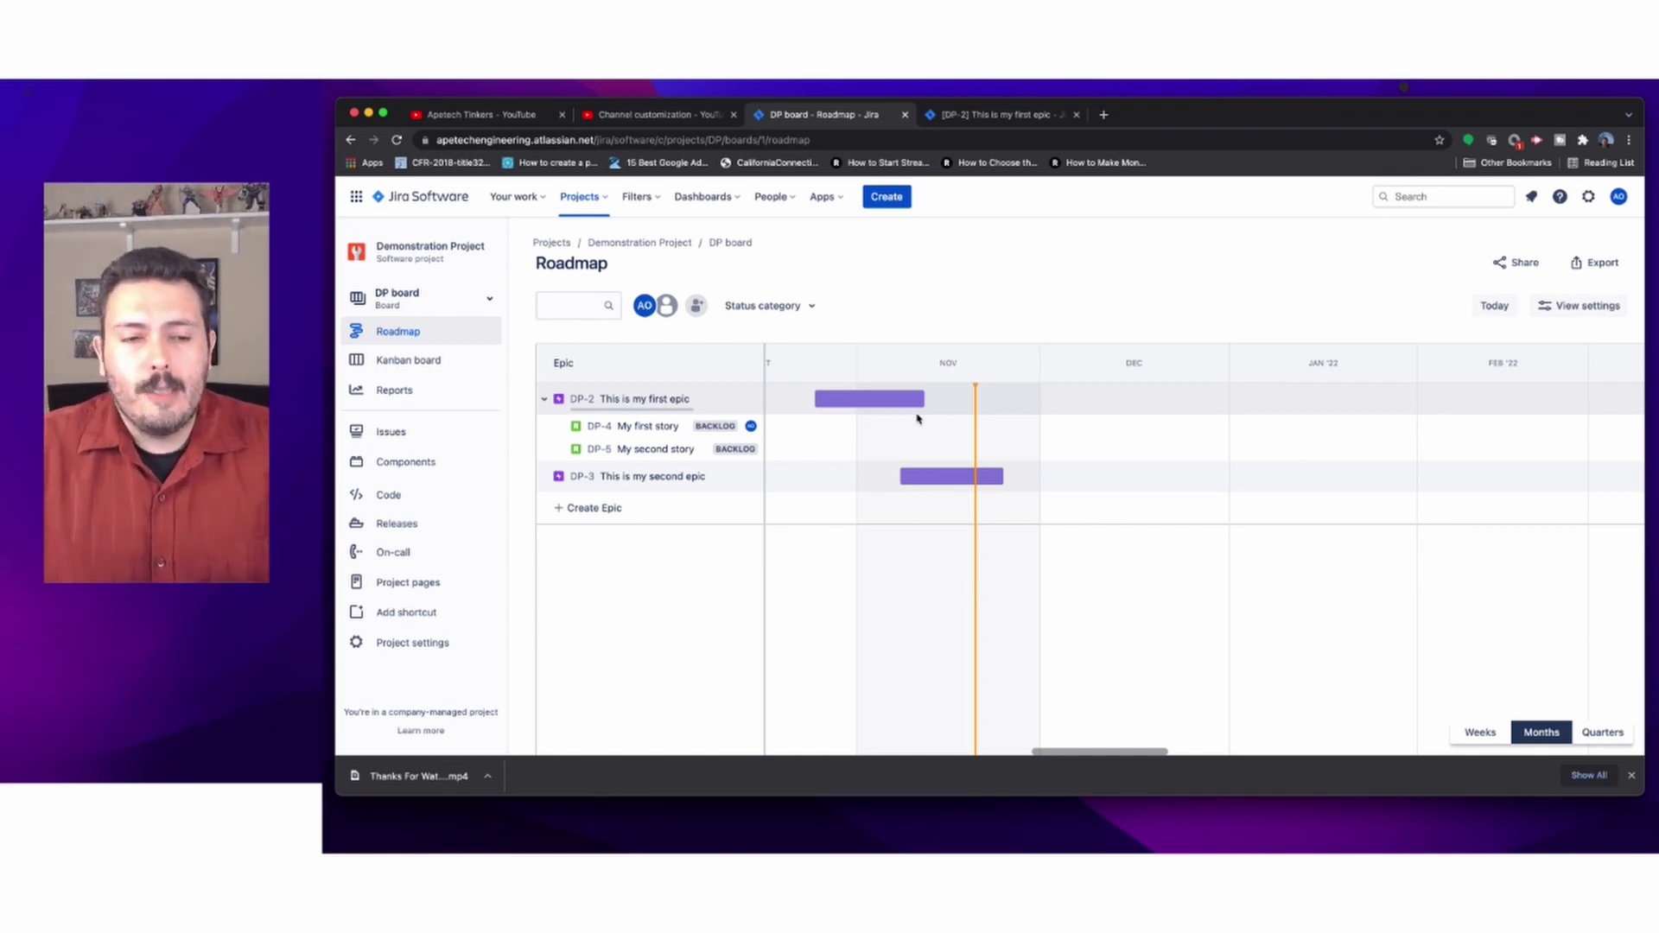
mouse_move(914, 402)
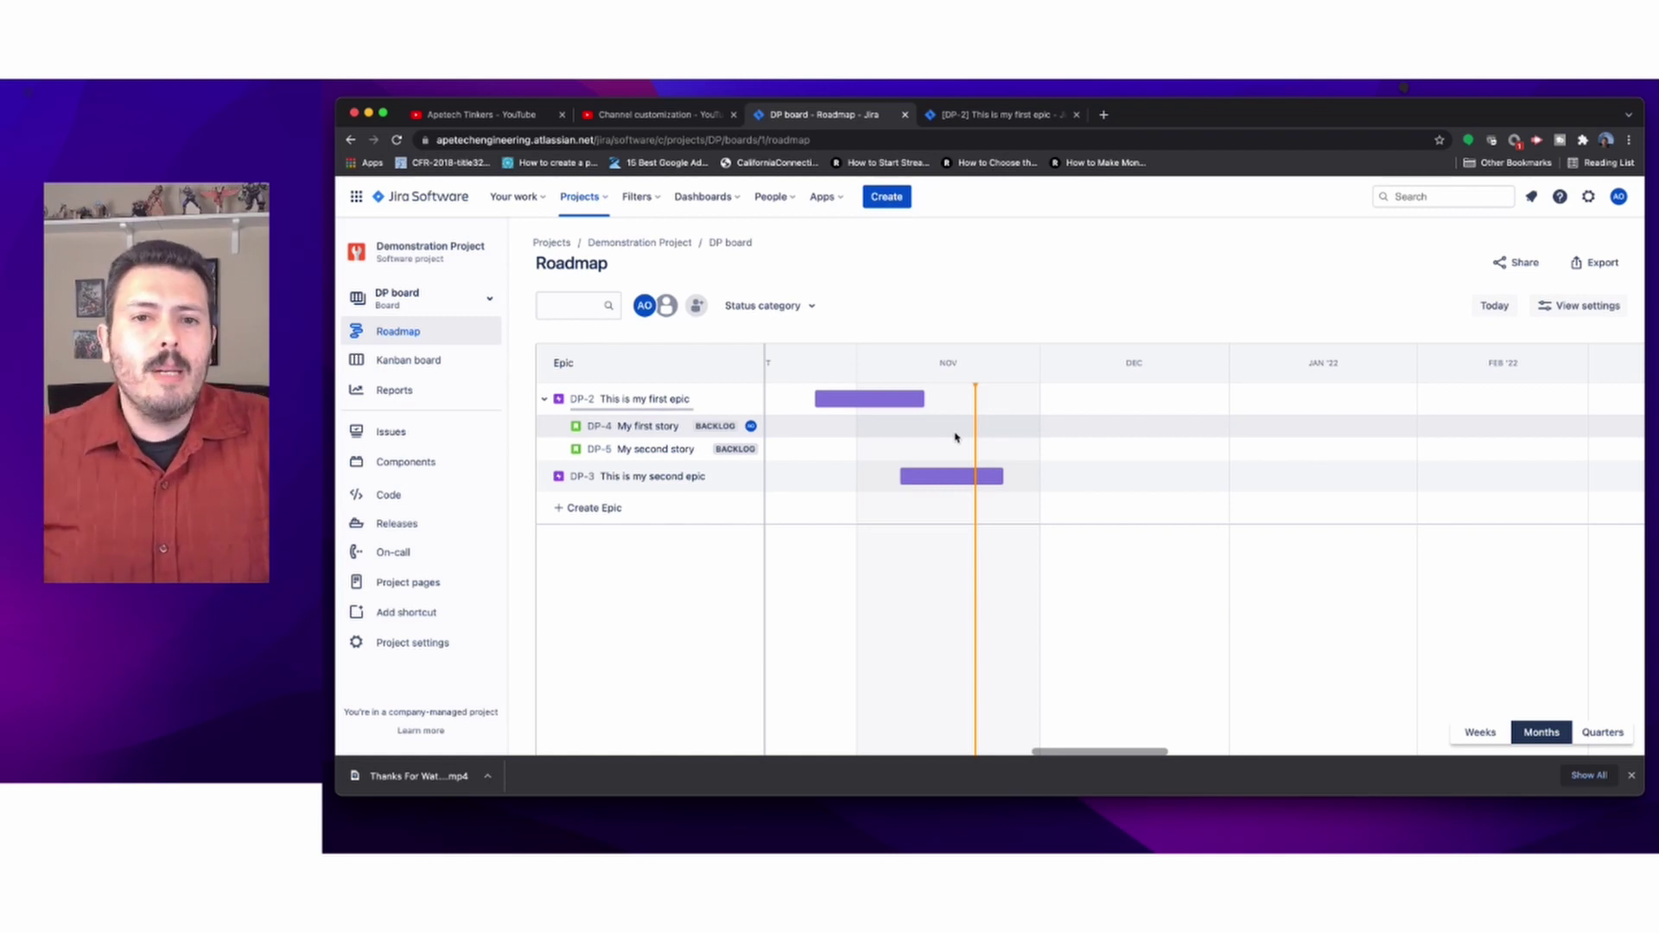
Step: Review the Kanban board's In Progress and Done columns, then go to All reports
left_click(402, 366)
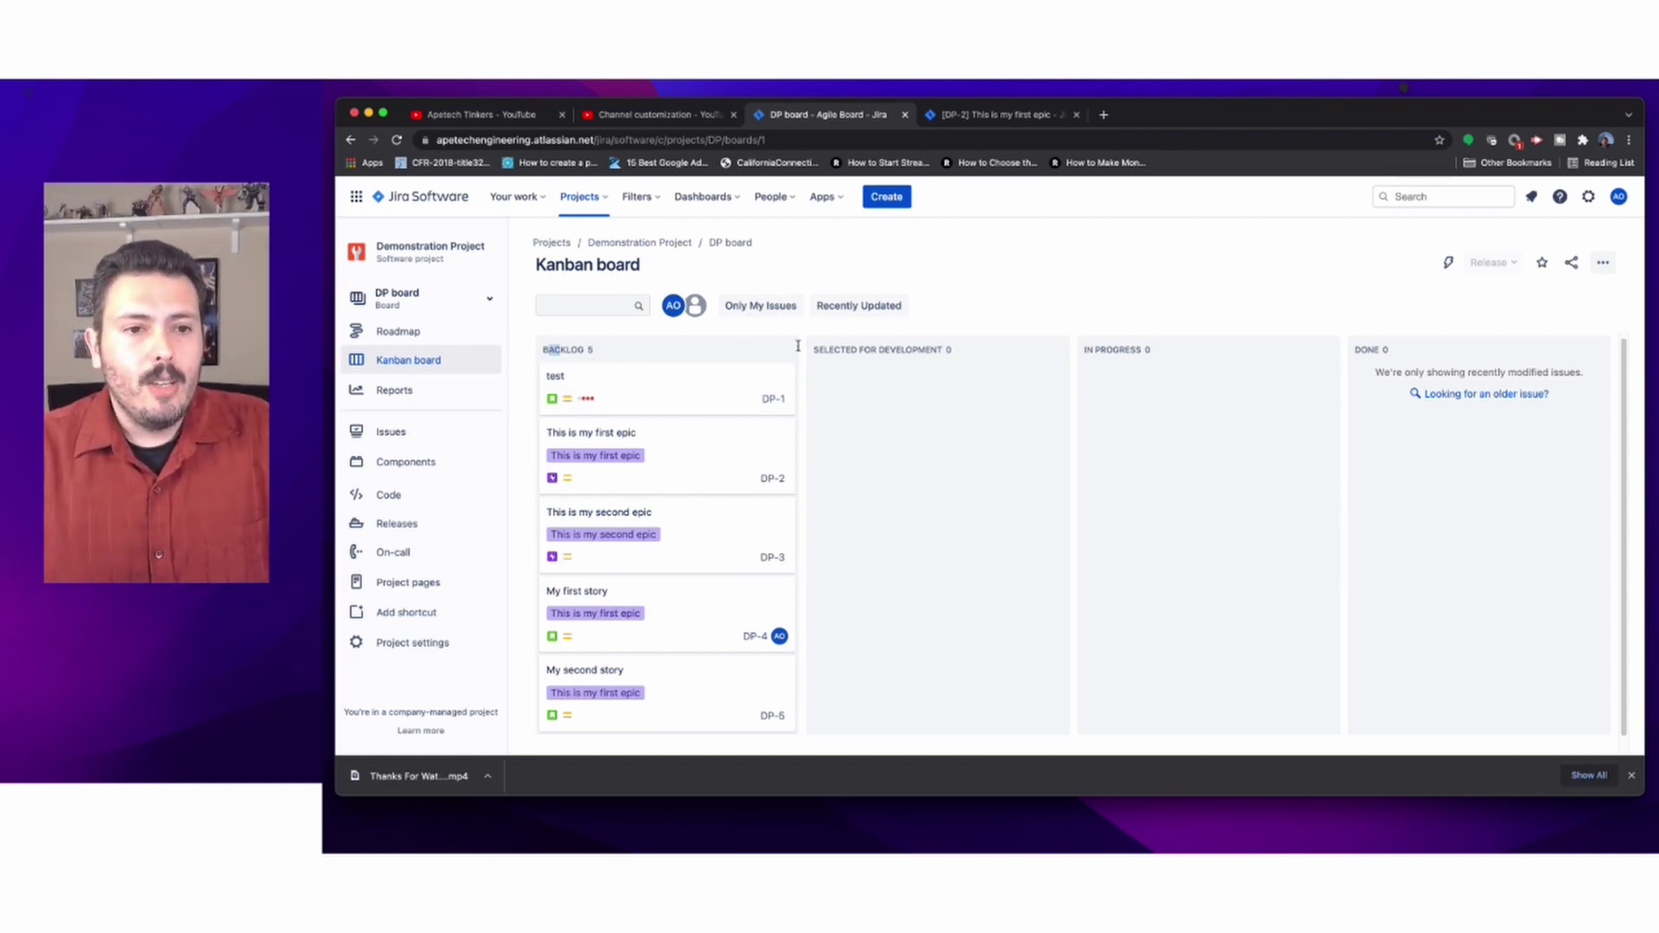
left_click_drag(827, 349, 1171, 363)
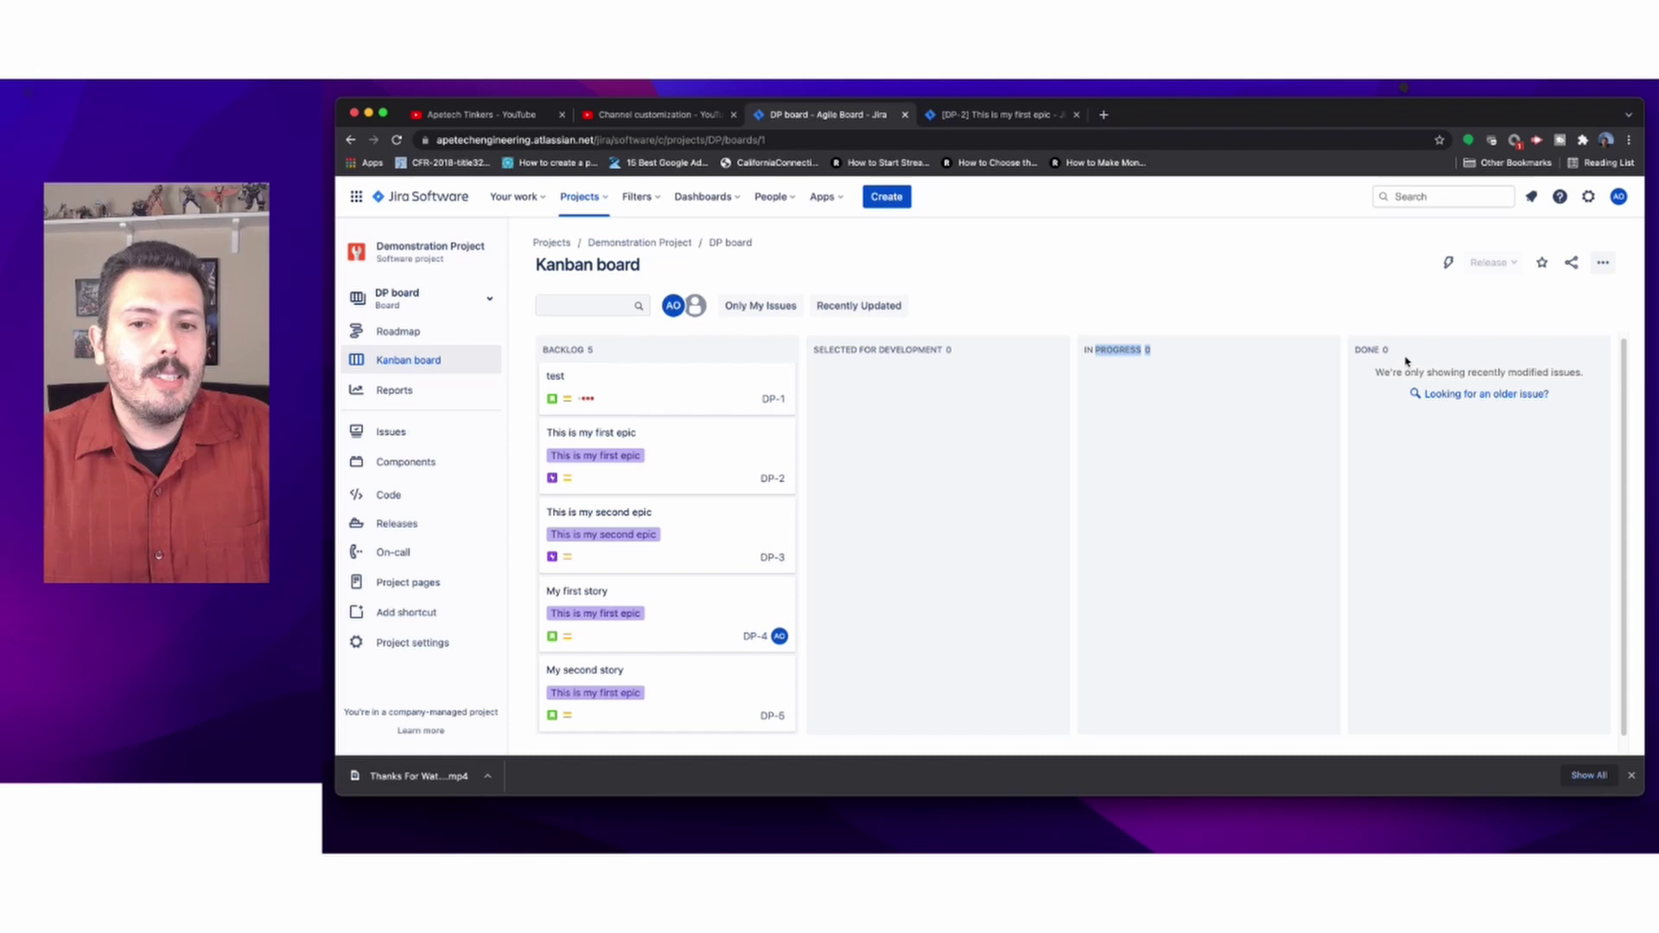
left_click_drag(1392, 355, 1351, 352)
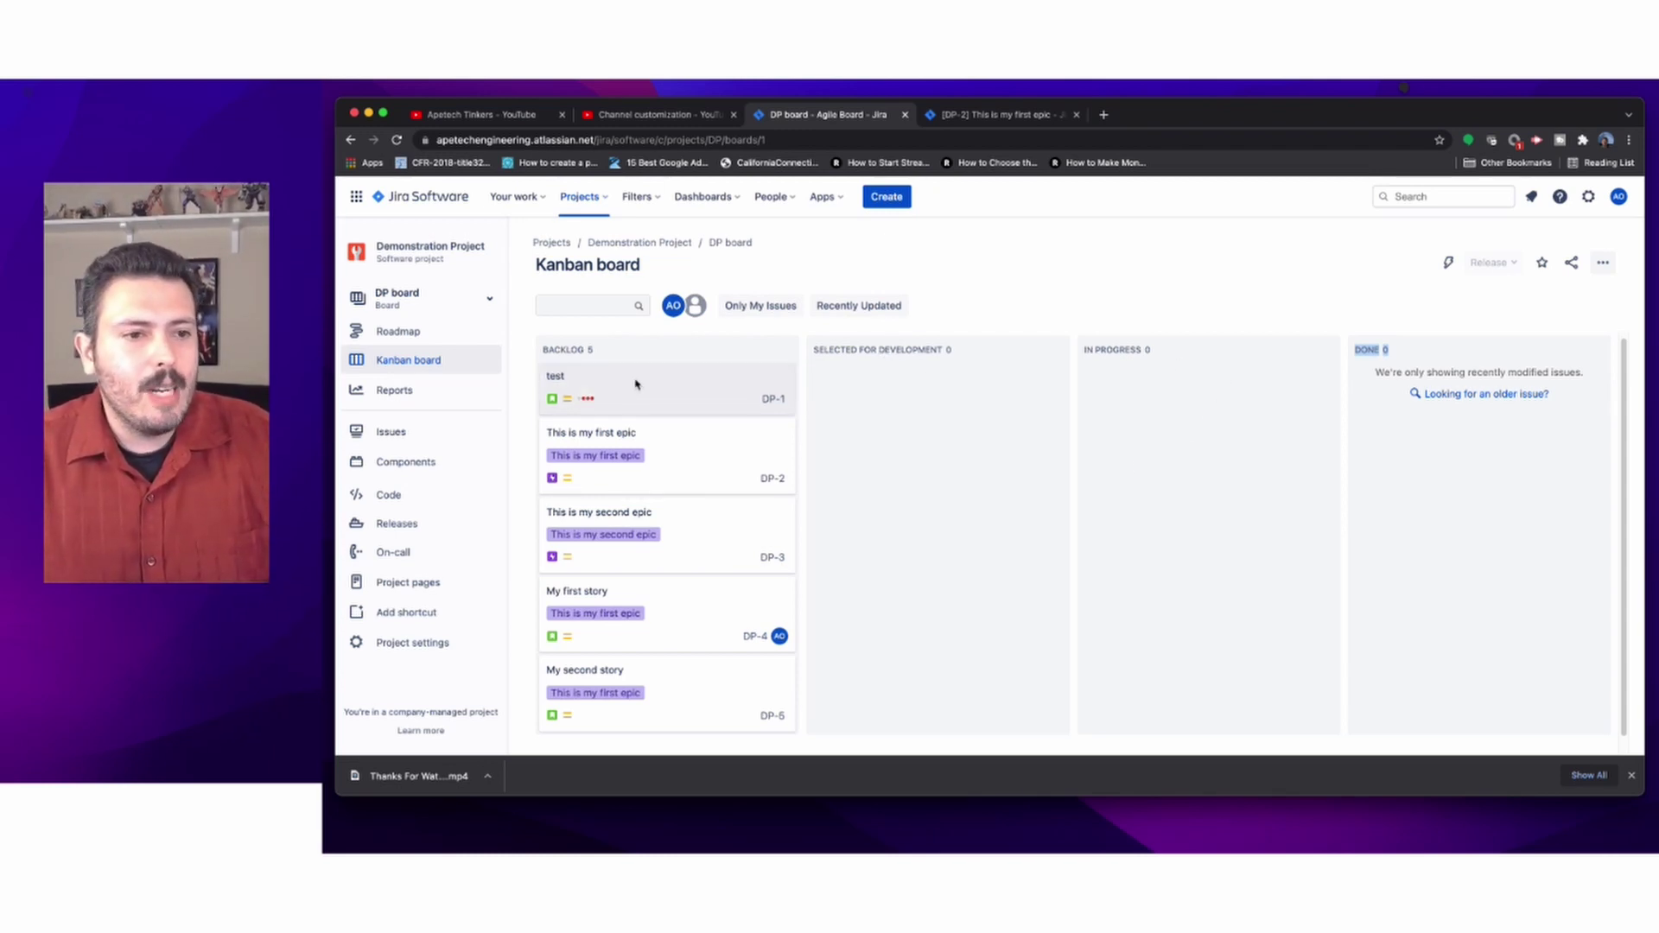
left_click(415, 393)
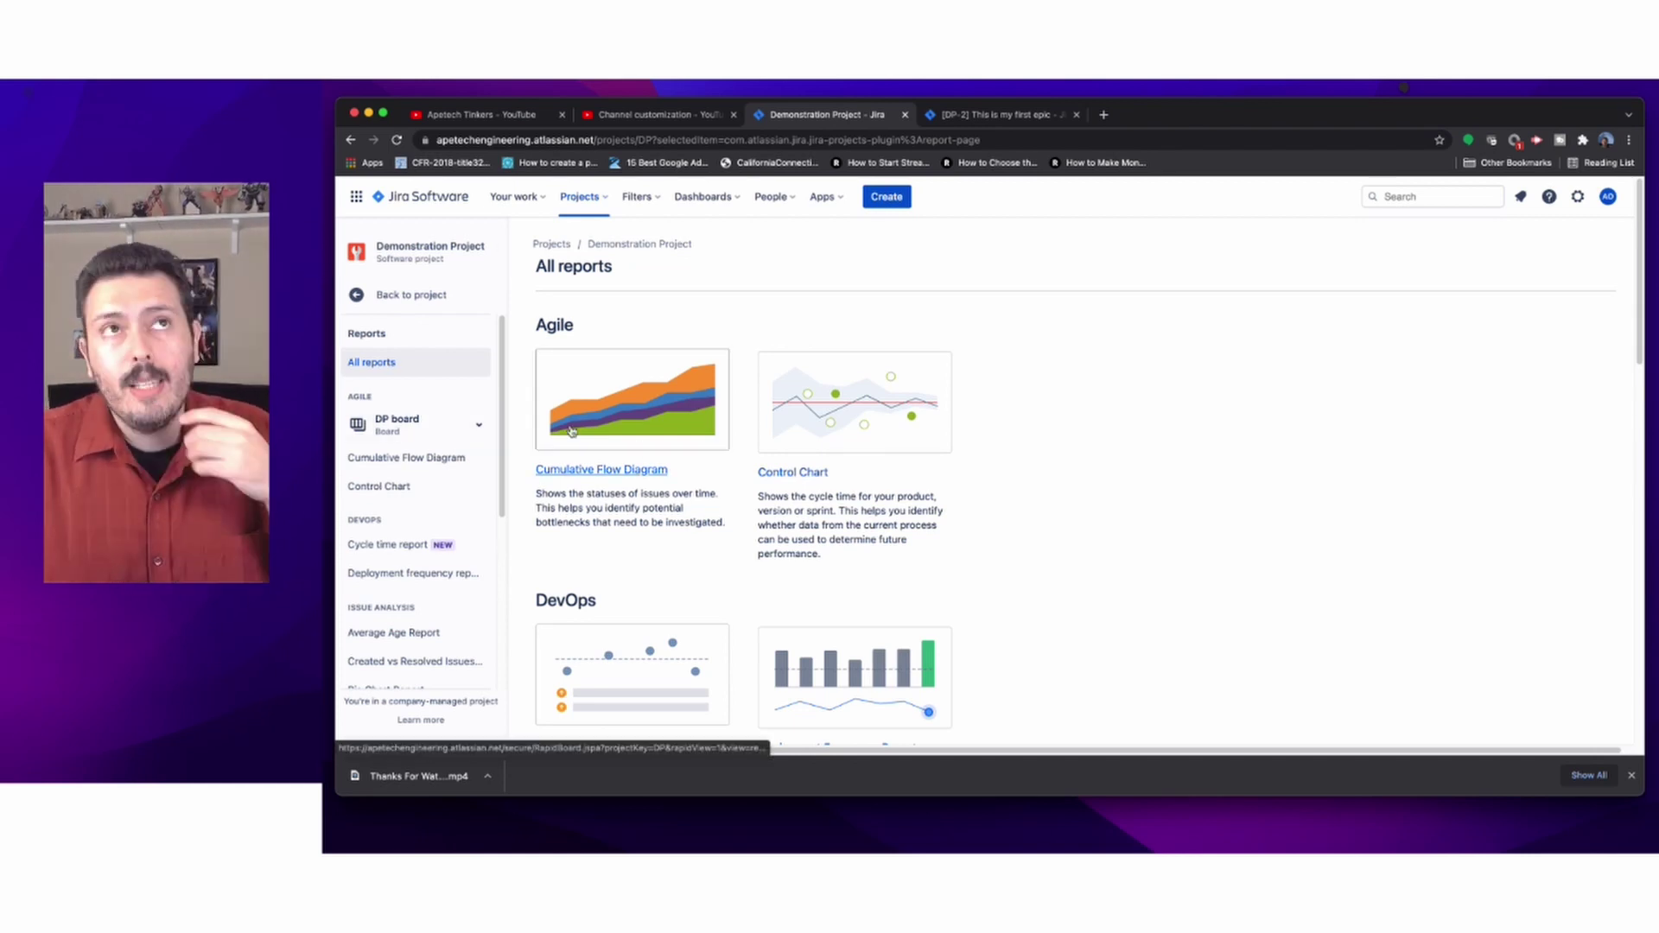
scroll(1003, 449, "down", 5)
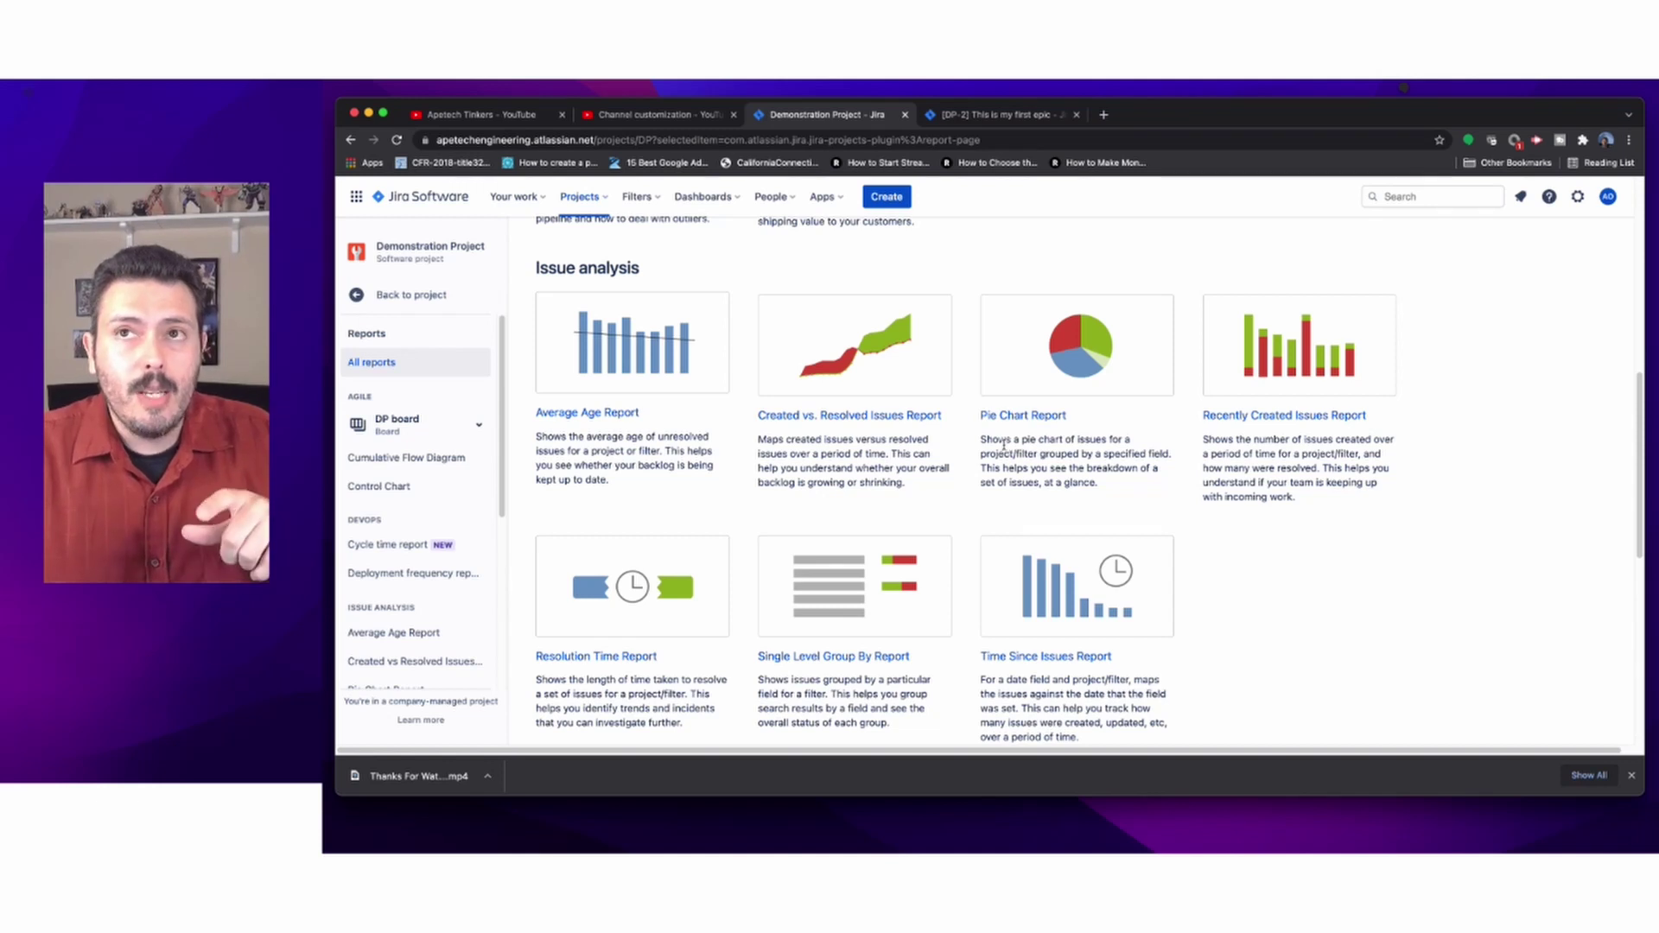
scroll(1003, 442, "up", 3)
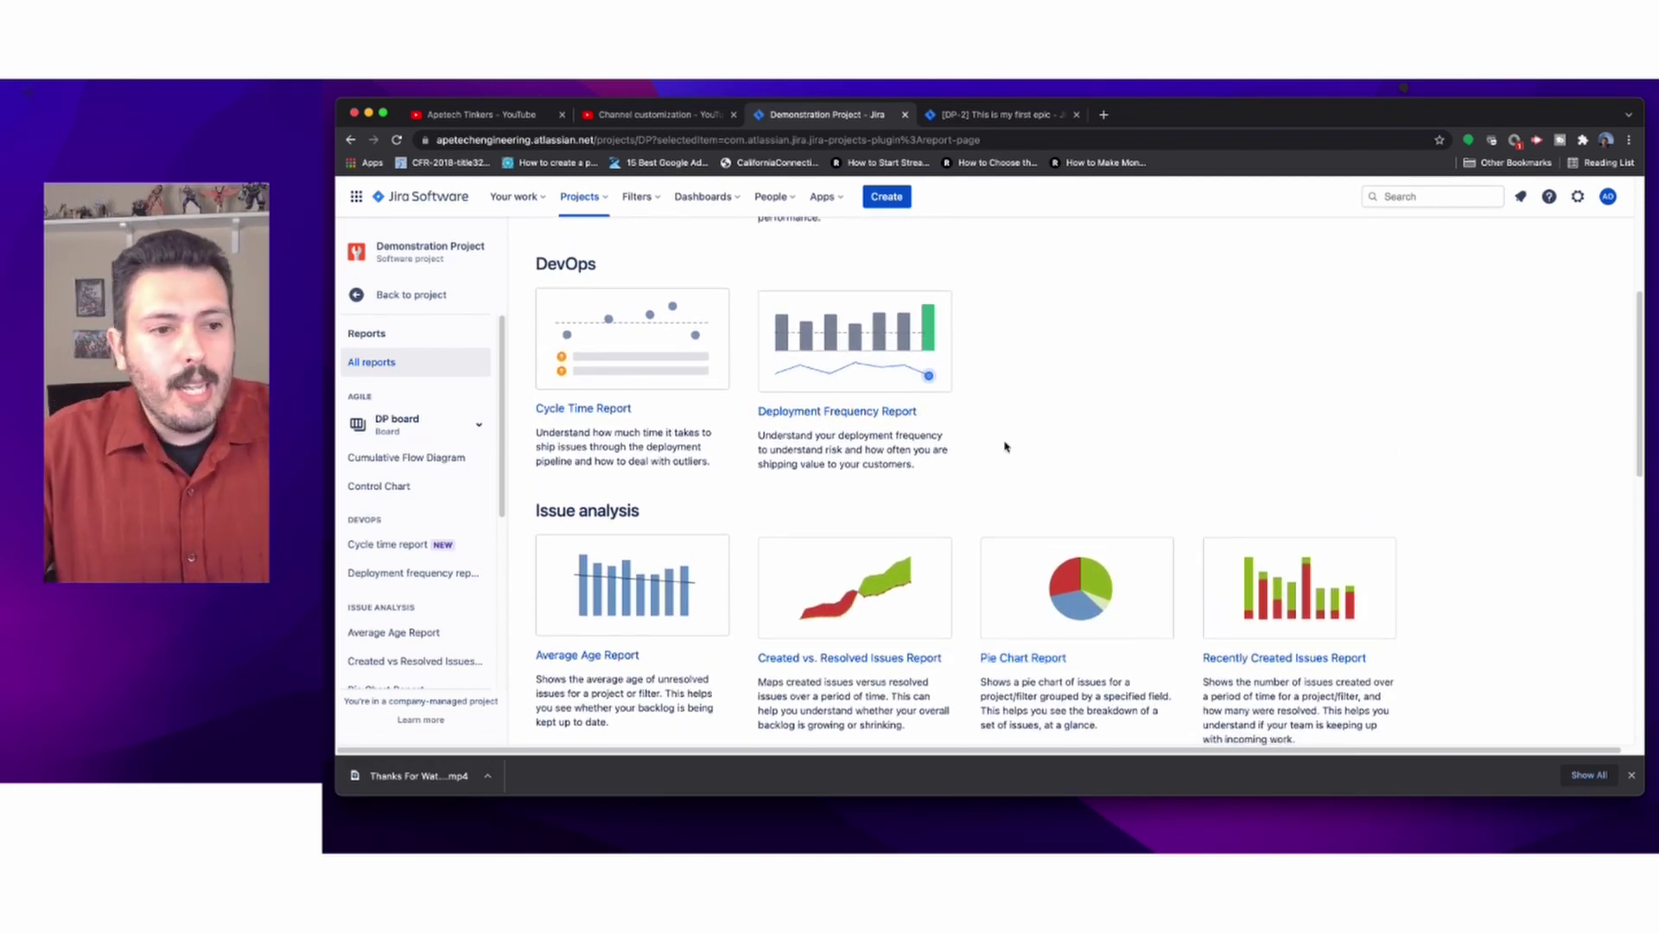
scroll(1005, 447, "up", 4)
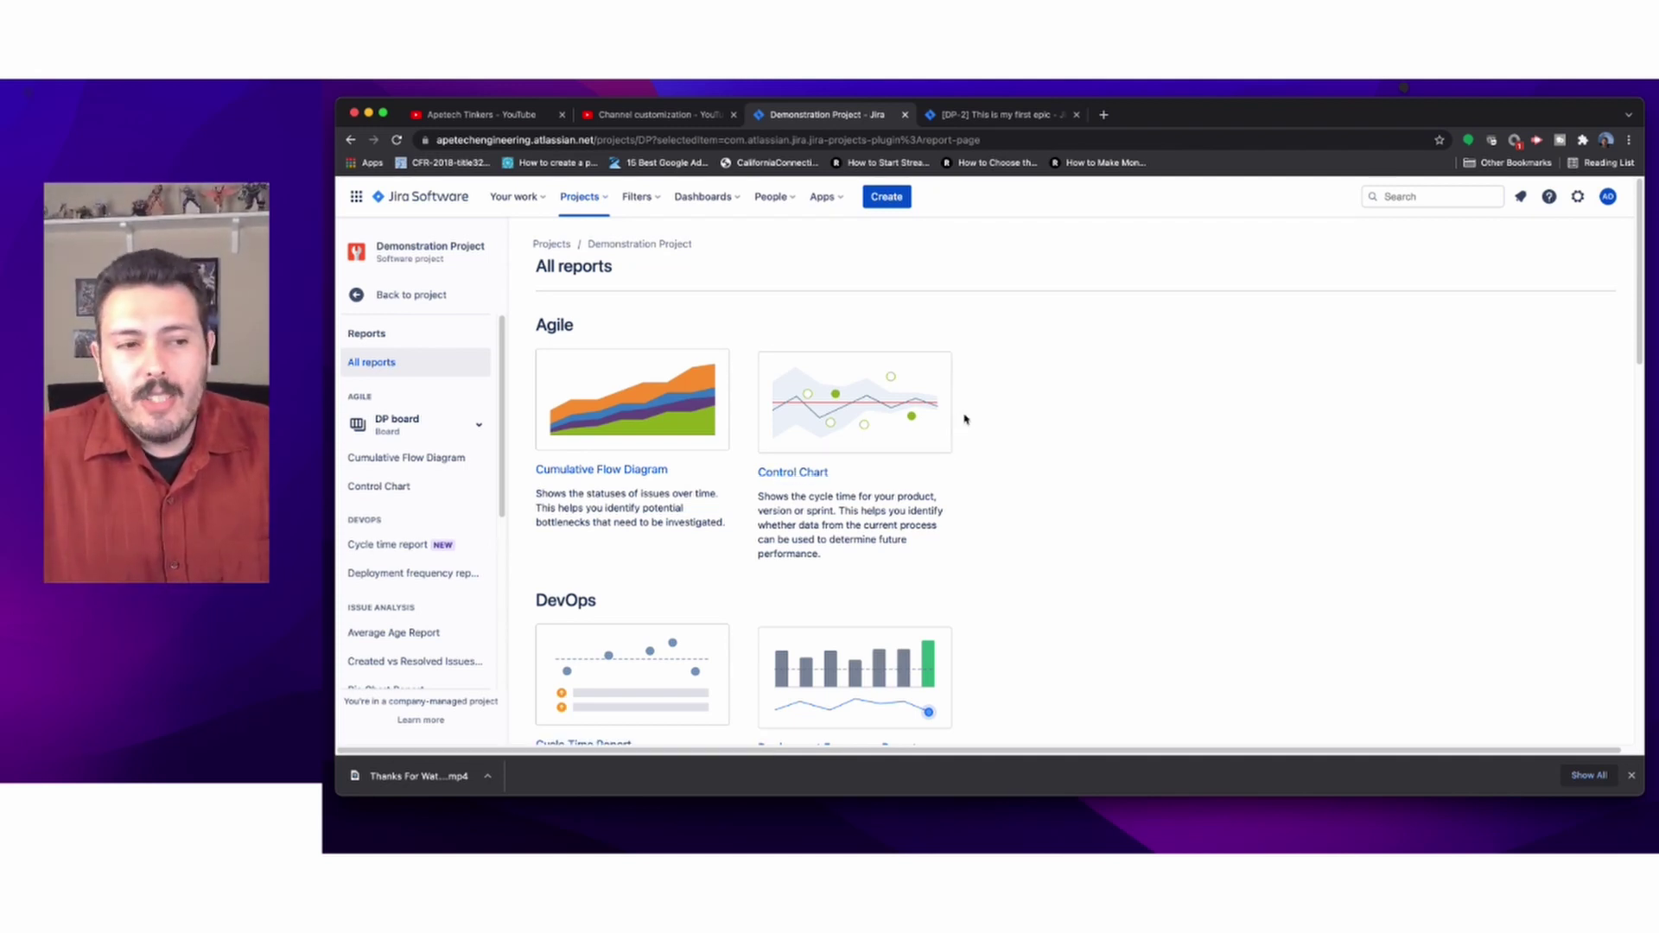
scroll(965, 419, "down", 6)
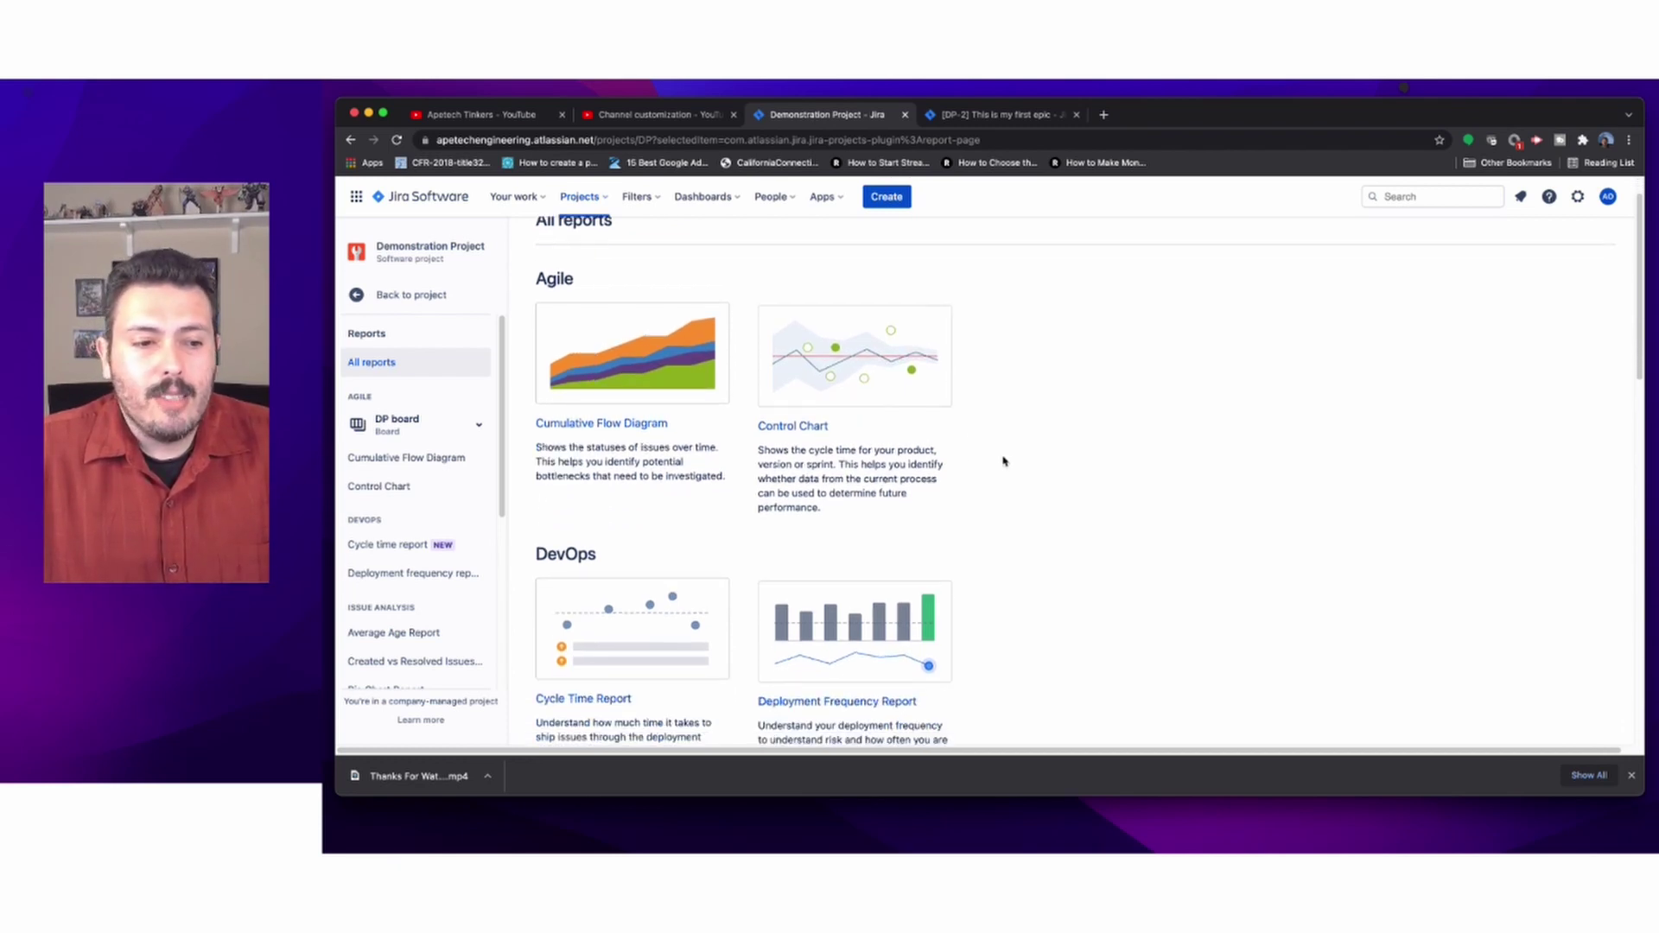
scroll(1008, 467, "up", 3)
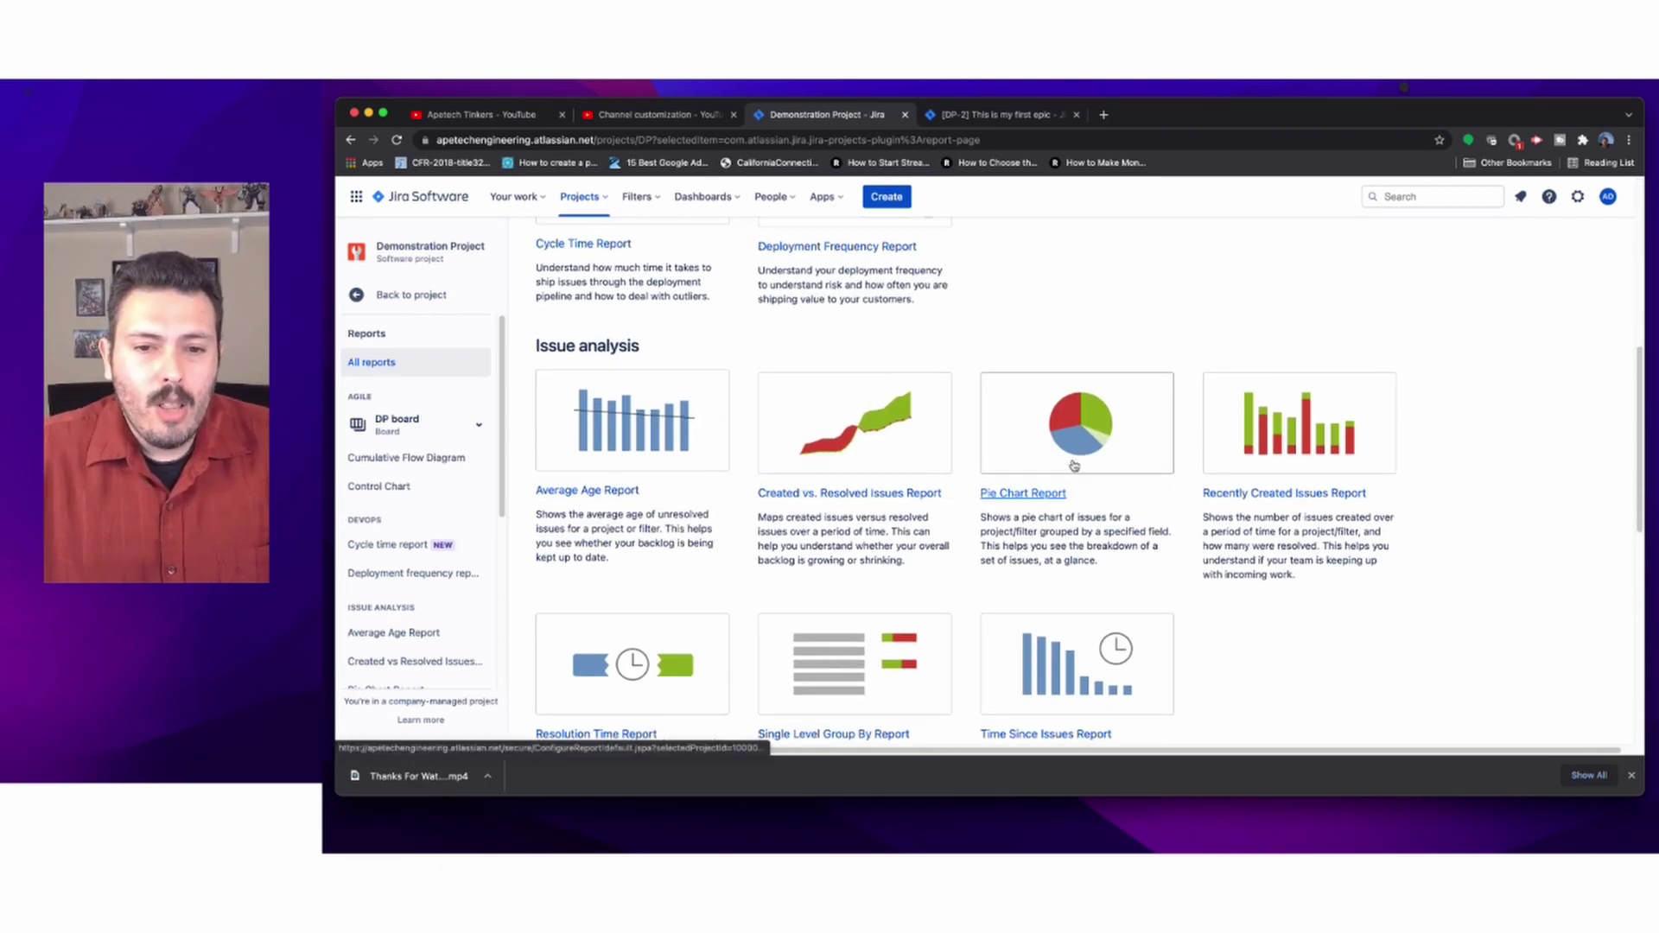
scroll(605, 450, "up", 4)
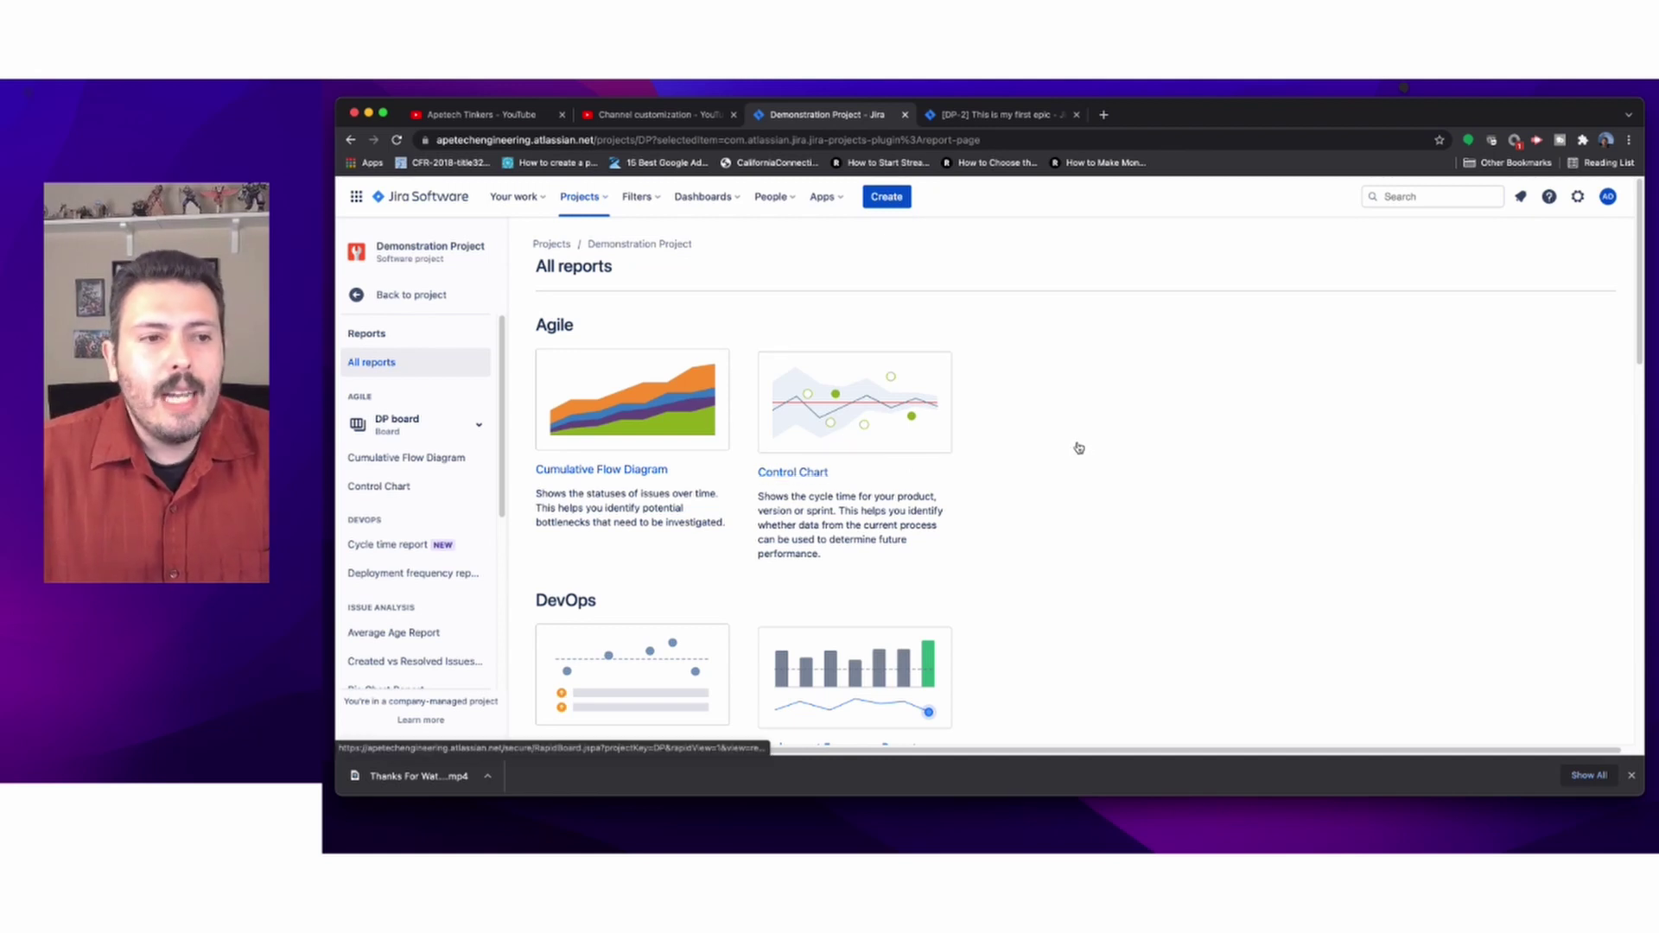
Step: Pick DP board from the AGILE board switcher to restore the project sidebar
left_click(458, 424)
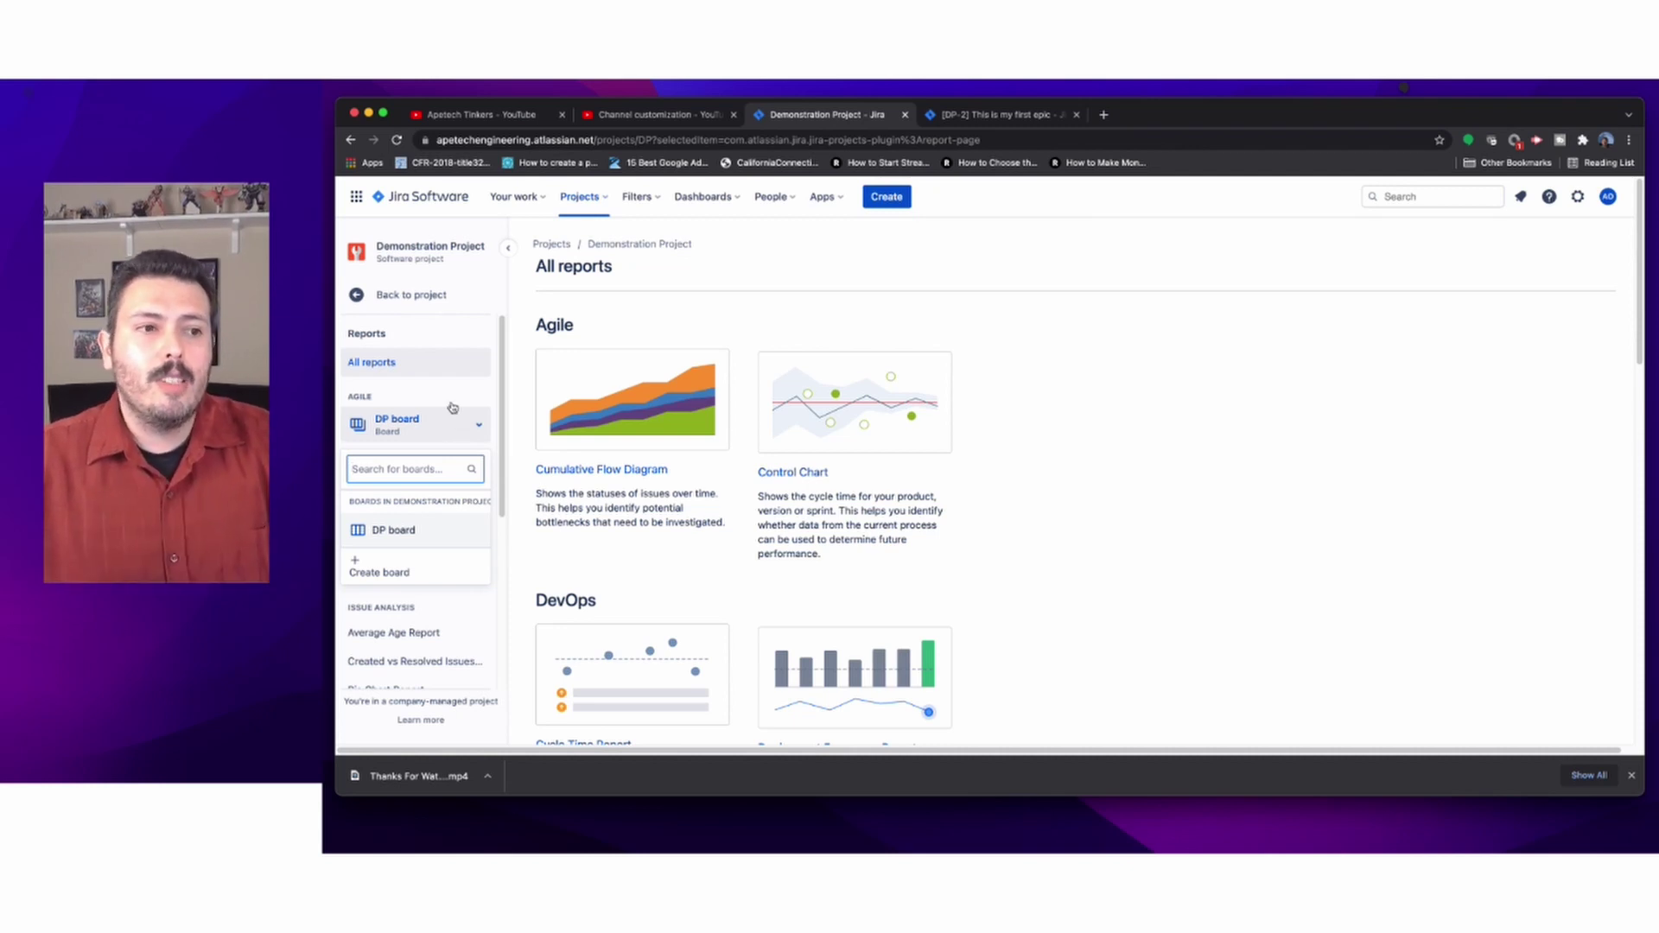
left_click(453, 412)
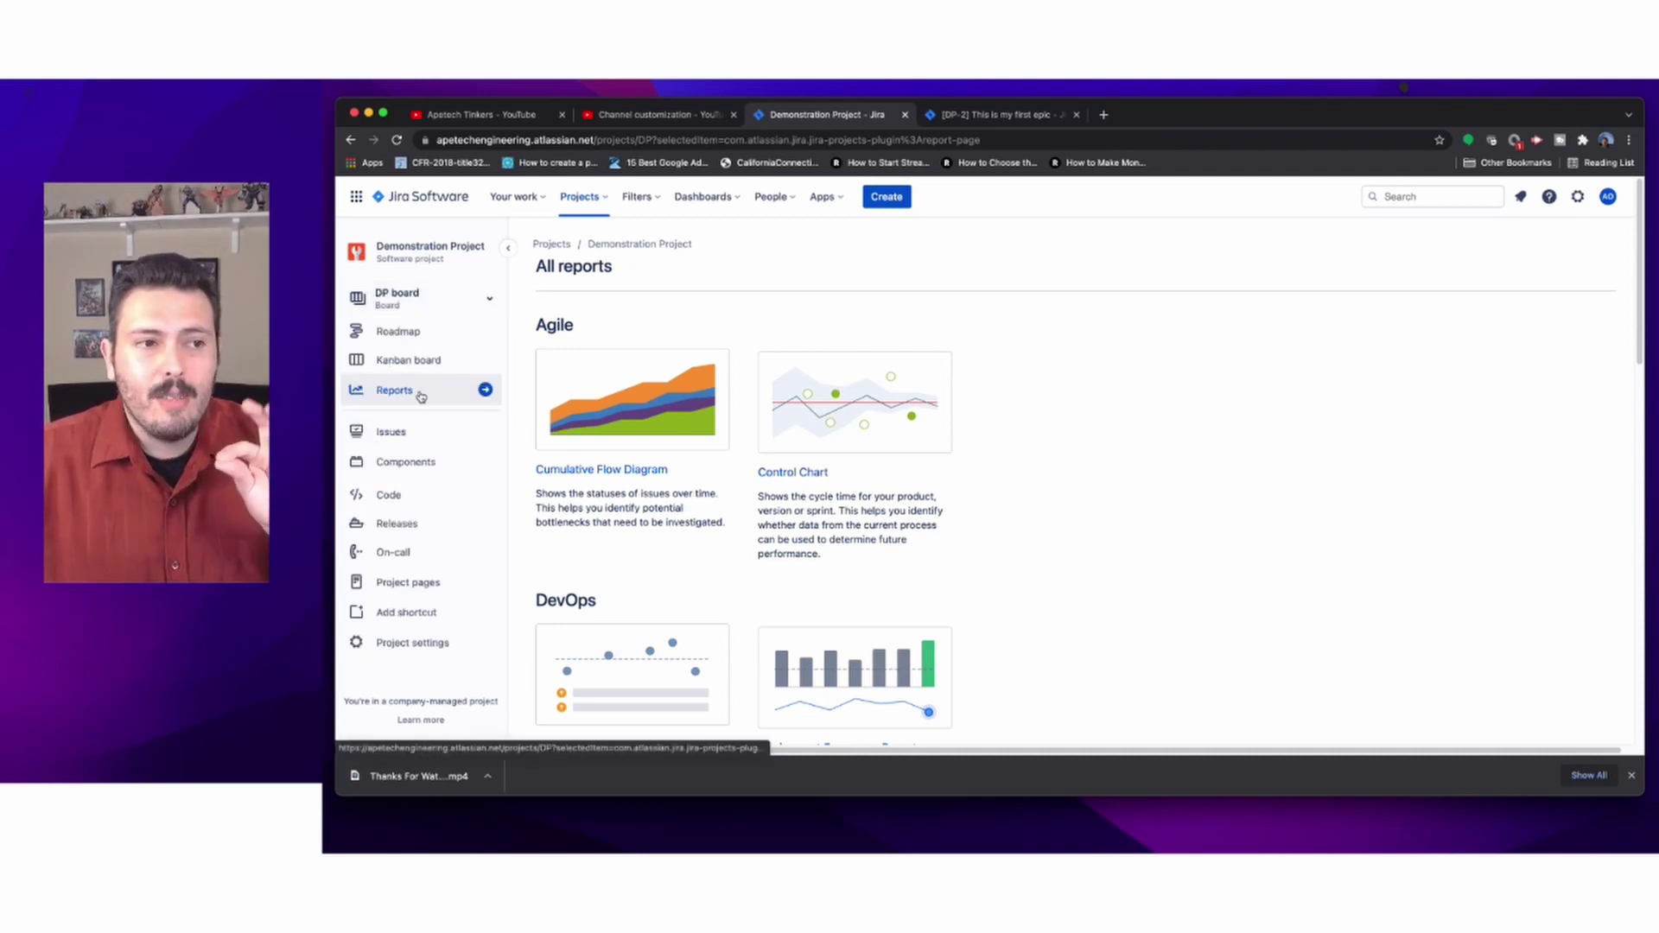